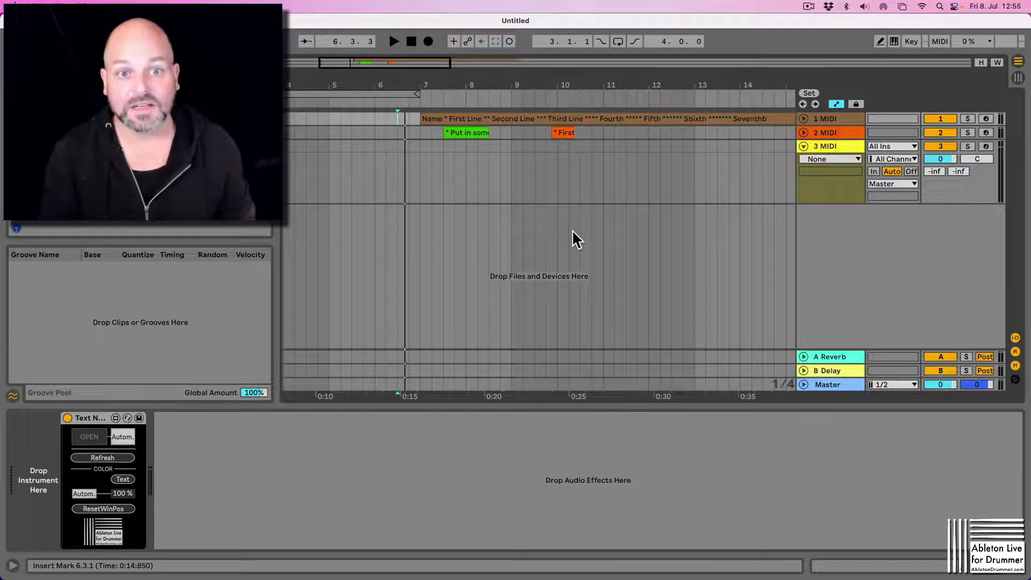
Zoom out the arrangement to show more bars of the star-separated clip names
left_click_drag(414, 86, 414, 64)
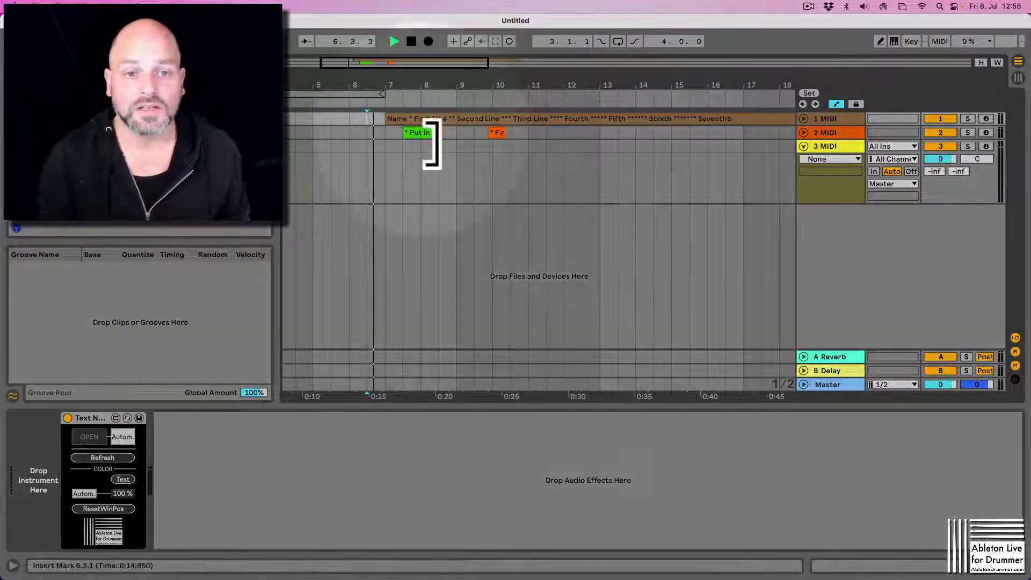
Play from near bar 6 and close the brown note window
left_click(380, 145)
key("space")
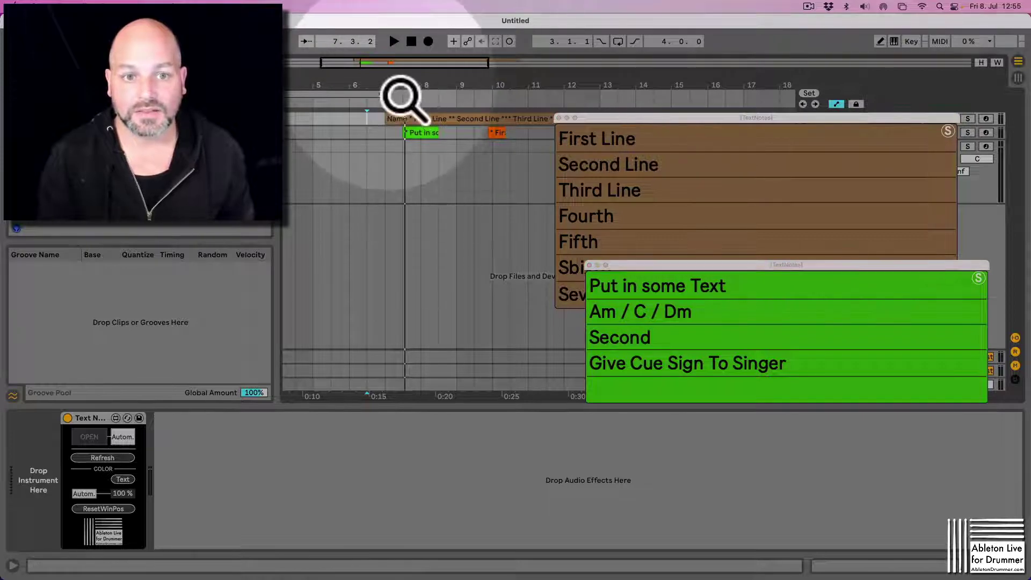
mouse_move(403, 101)
left_mouse_down()
mouse_move(422, 115)
mouse_move(393, 122)
left_mouse_up()
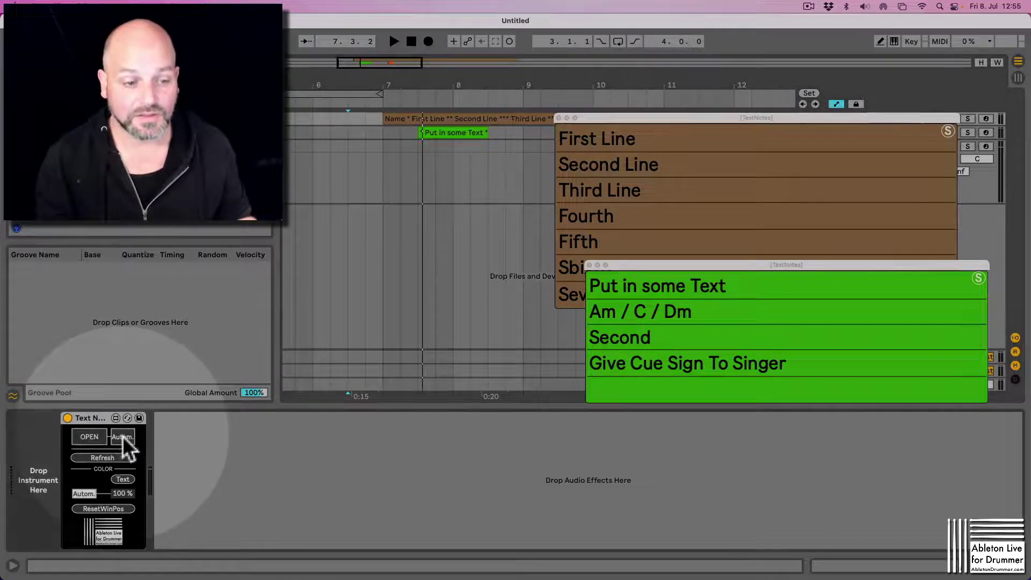
left_click(95, 440)
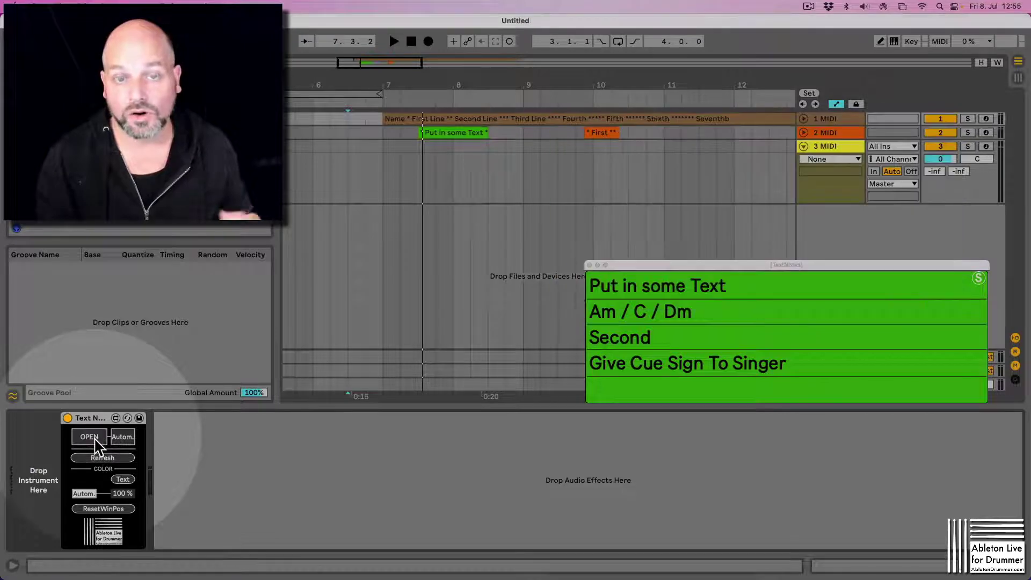
left_click(94, 440)
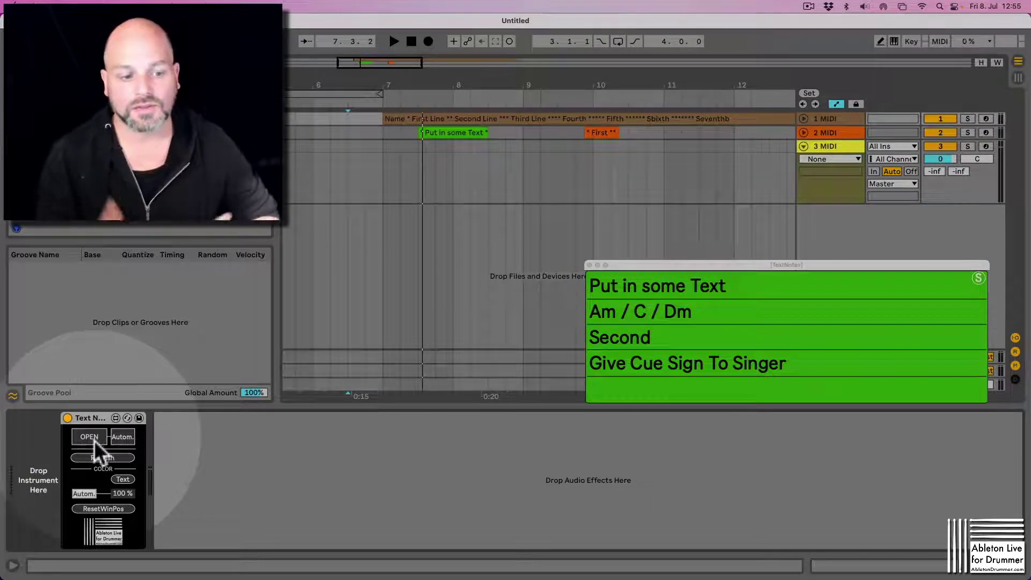
Enable Autom., play and stop from the green 'Put in some' clip, then close its window
left_click(122, 436)
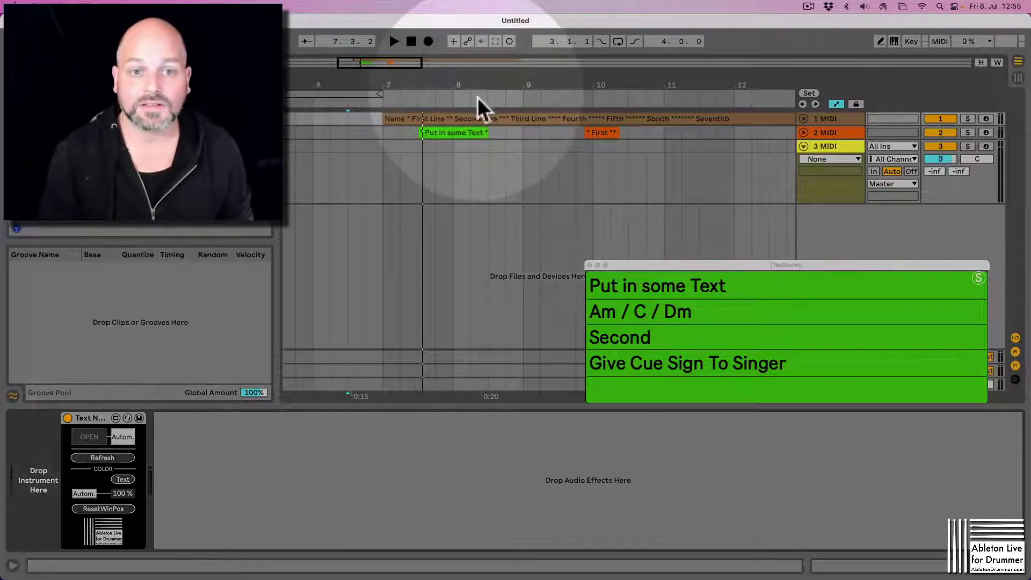
left_click_drag(480, 94, 475, 75)
left_click(430, 132)
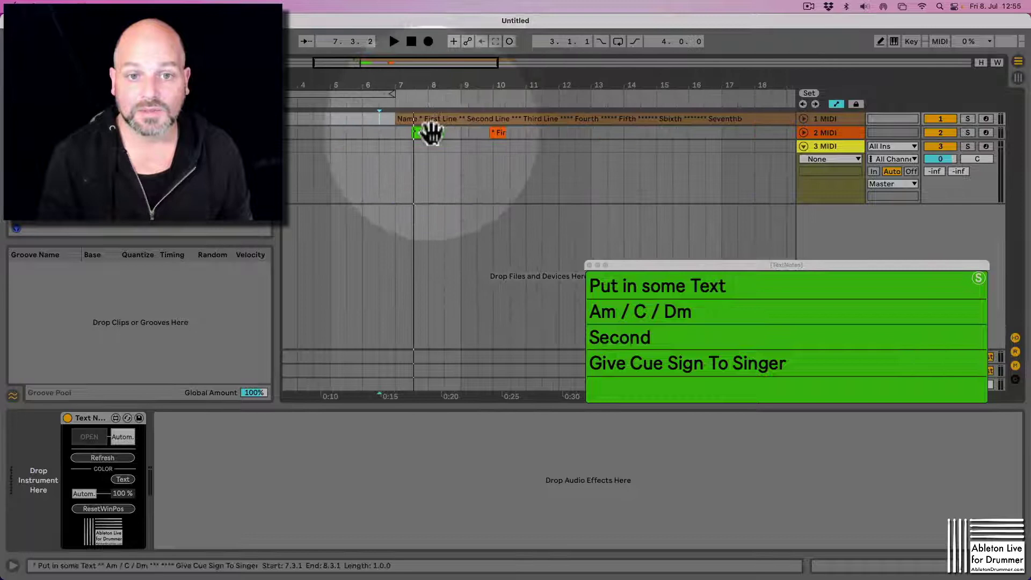
key("space")
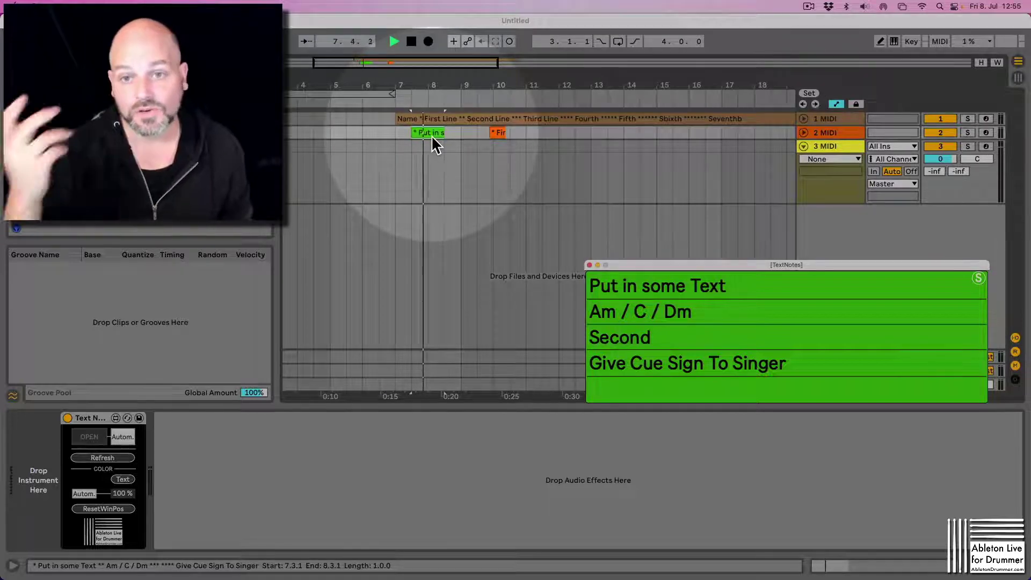
left_click(658, 273)
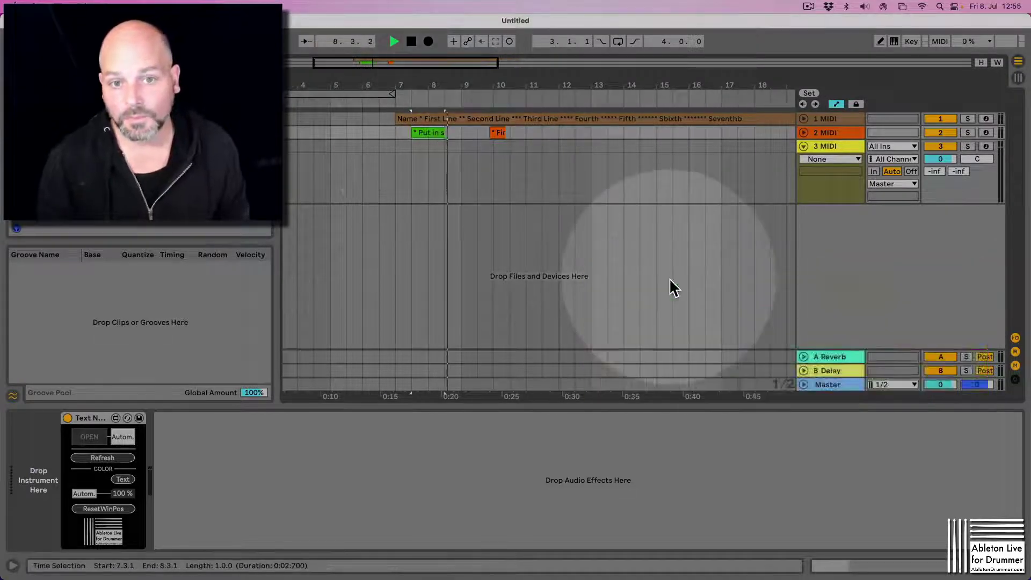
key("space")
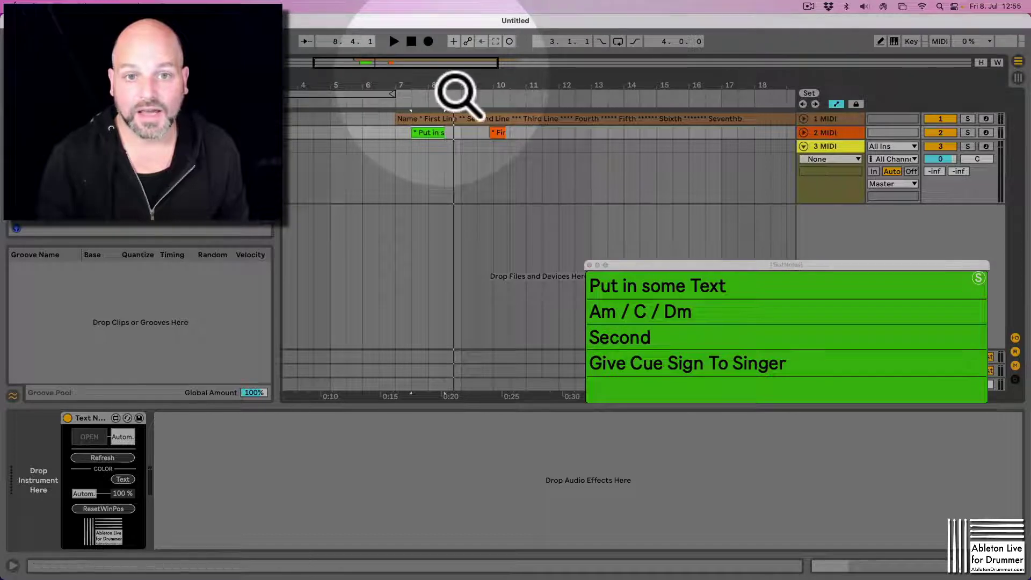
left_click_drag(457, 96, 457, 139)
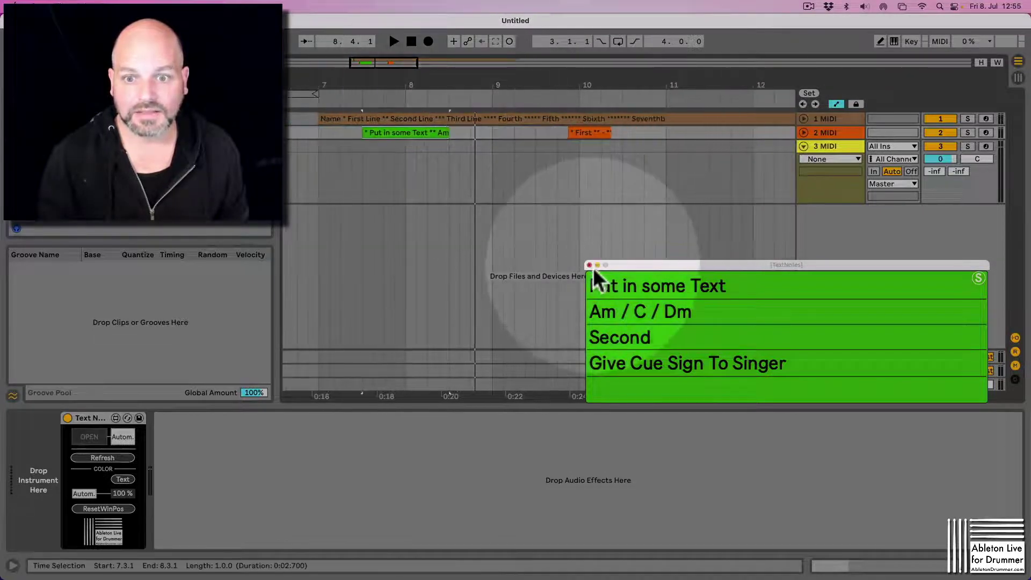
left_click(589, 265)
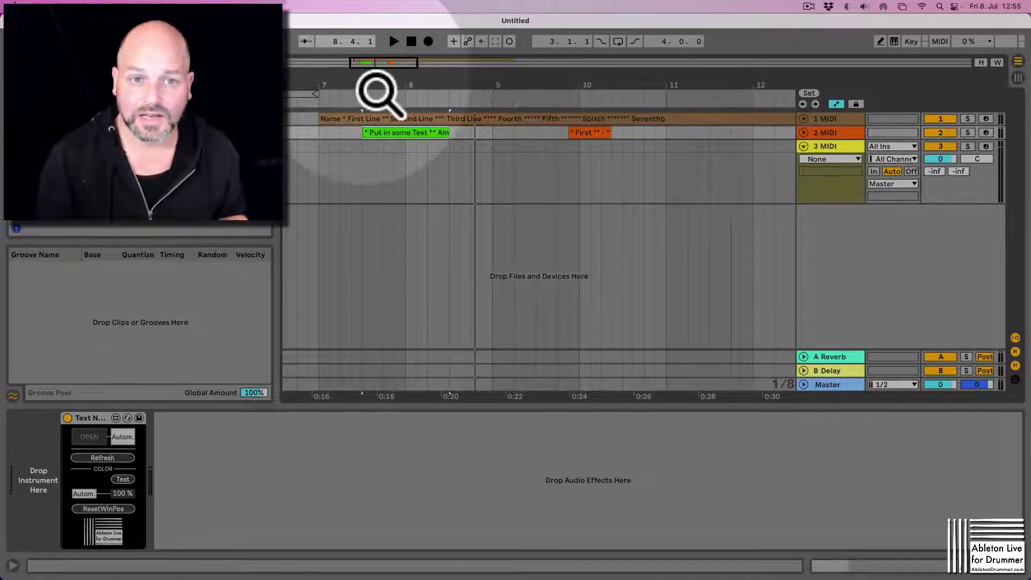
left_click_drag(375, 92, 356, 108)
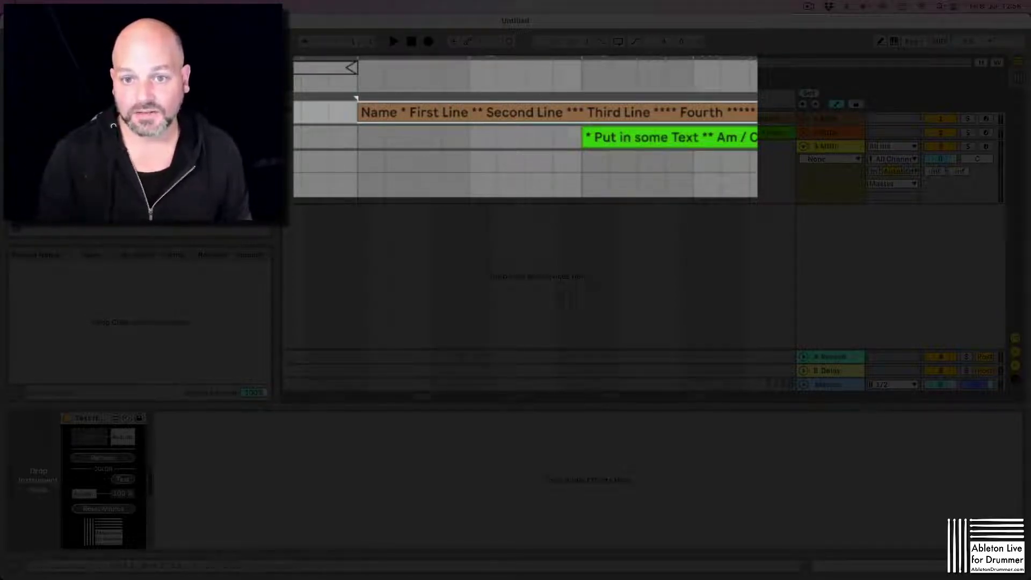
Insert an empty MIDI clip in a selected range on track 3
key("minus")
left_click_drag(454, 174, 573, 170)
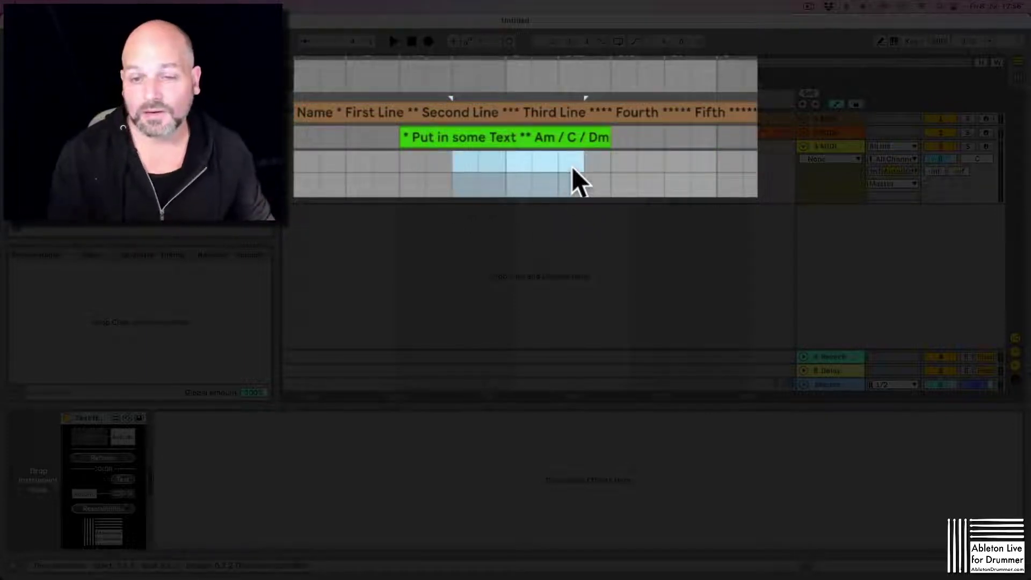
right_click(541, 167)
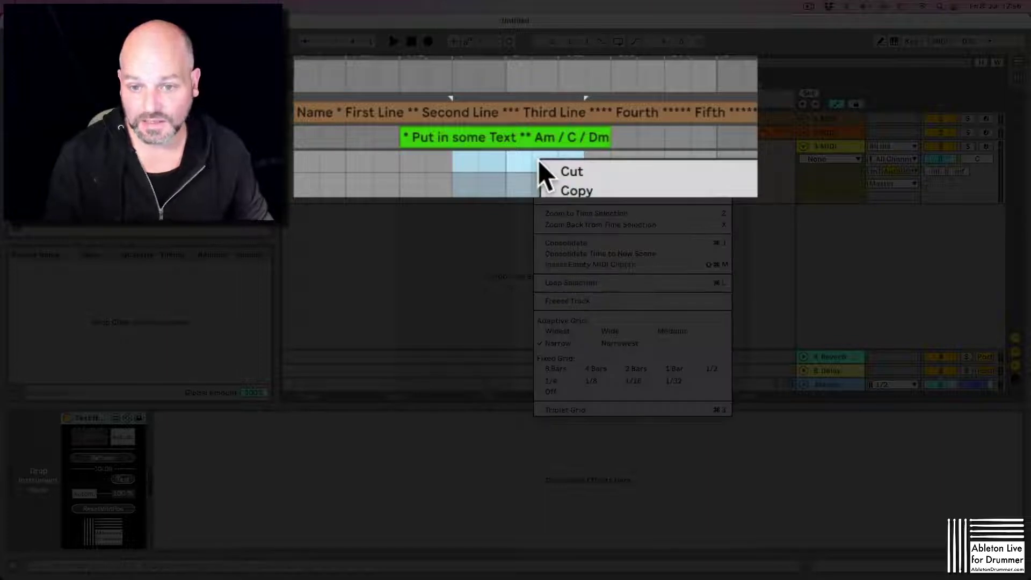
left_click(591, 264)
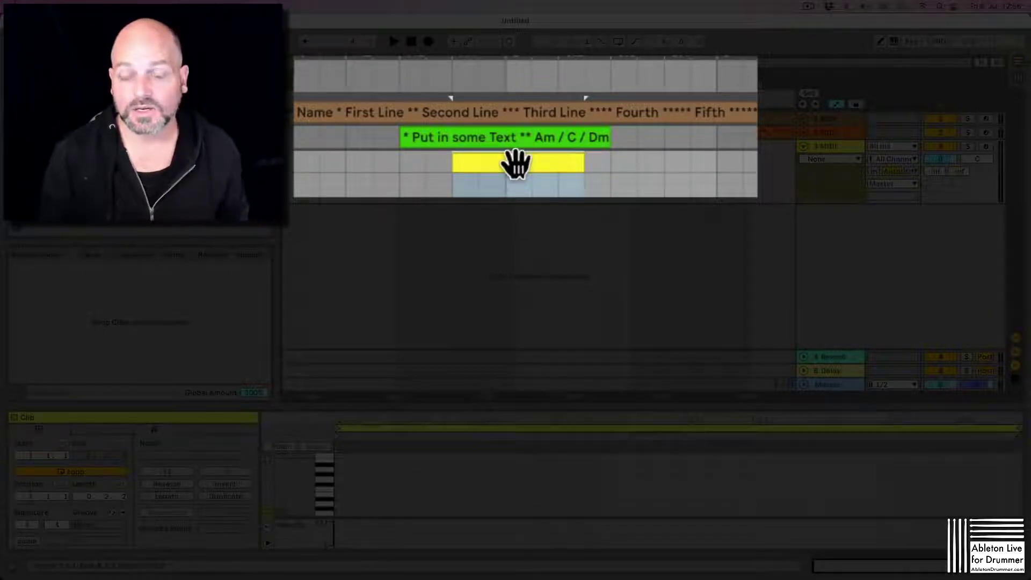
Name the new clip '* Info1 ** Info 2 and even more *** 3rd'
key("ctrl+r")
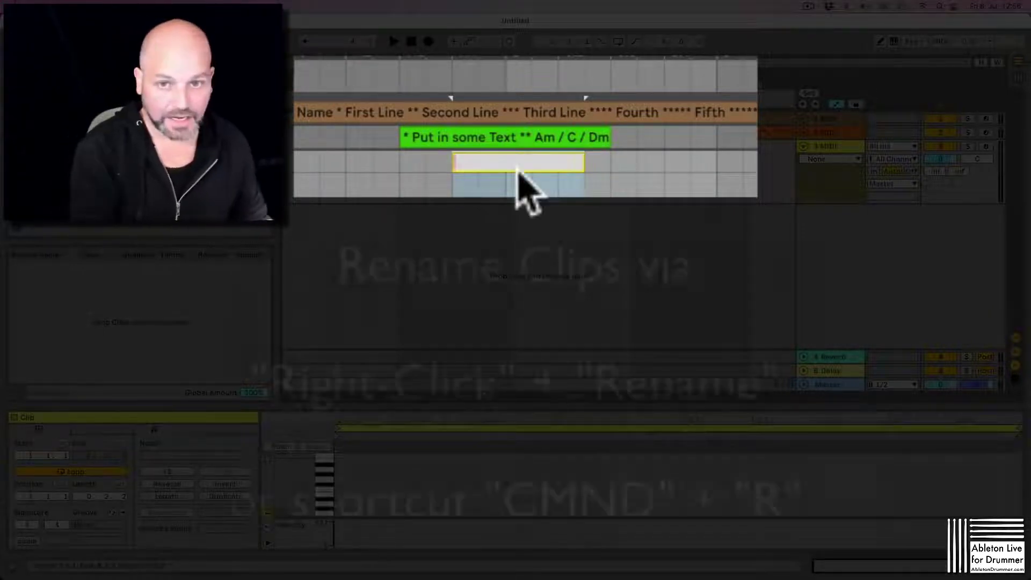
type("*")
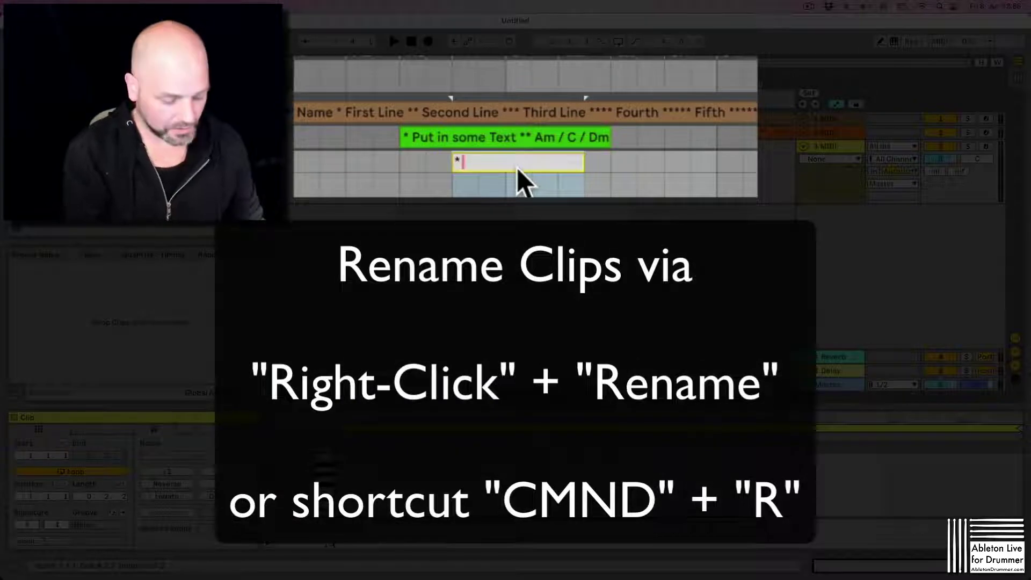
type(" Info1 ** Info")
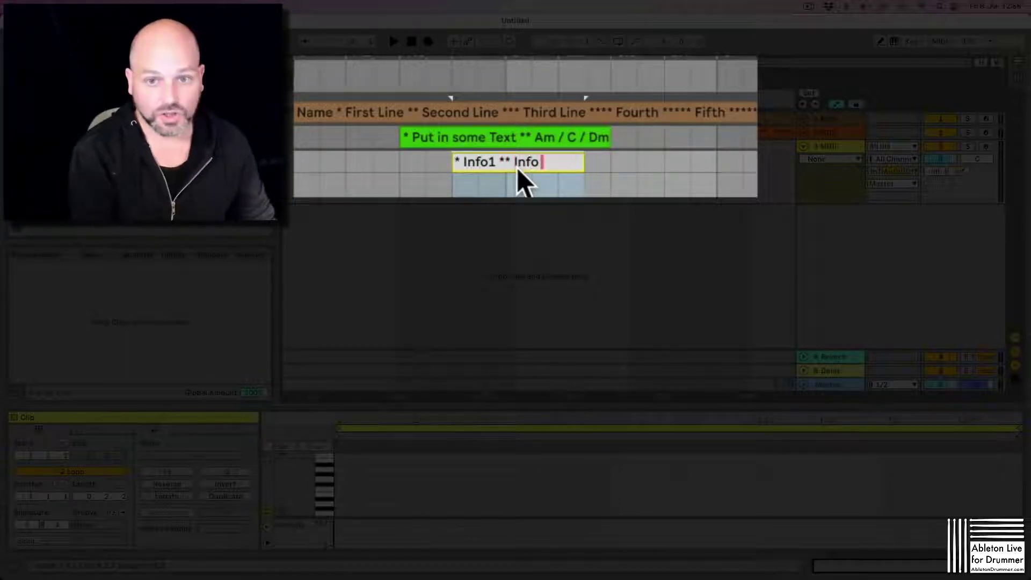
type("2")
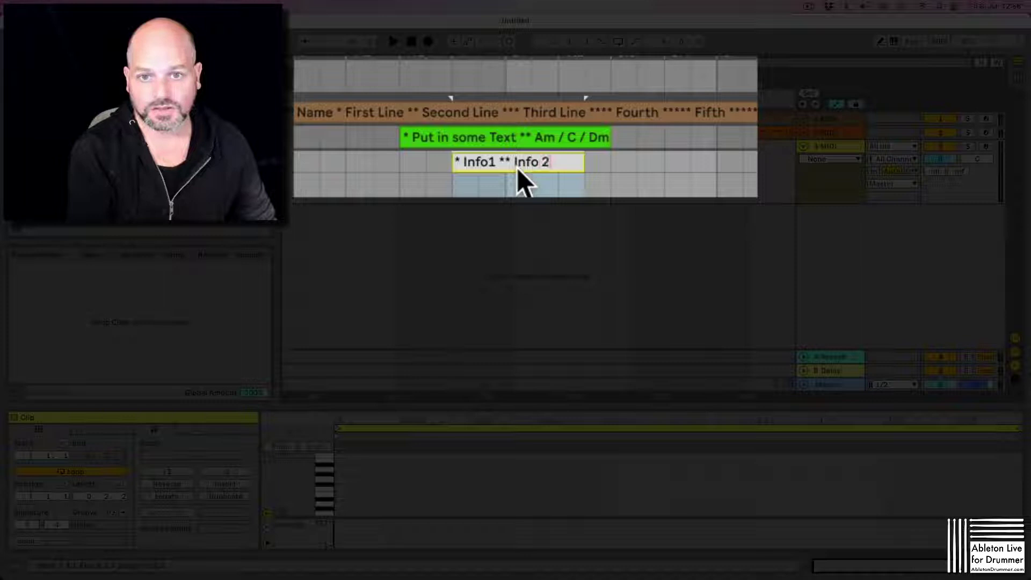
type(" and ev")
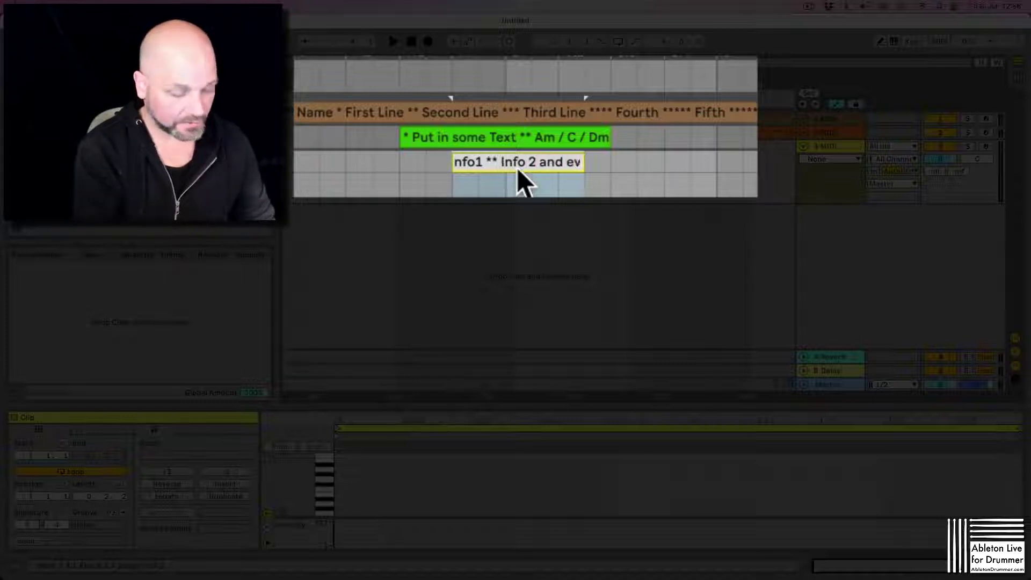
type("en mor")
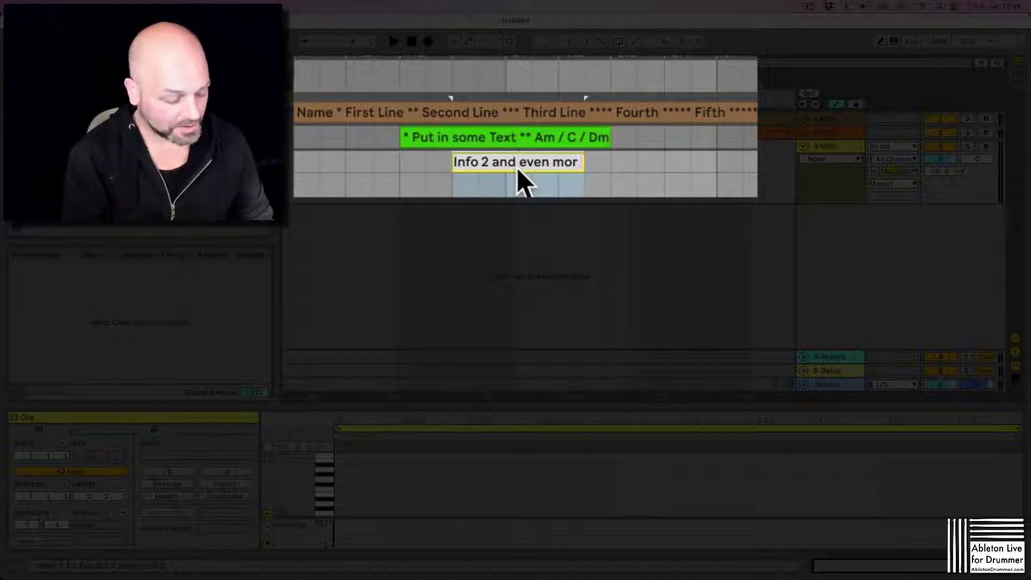
type("e")
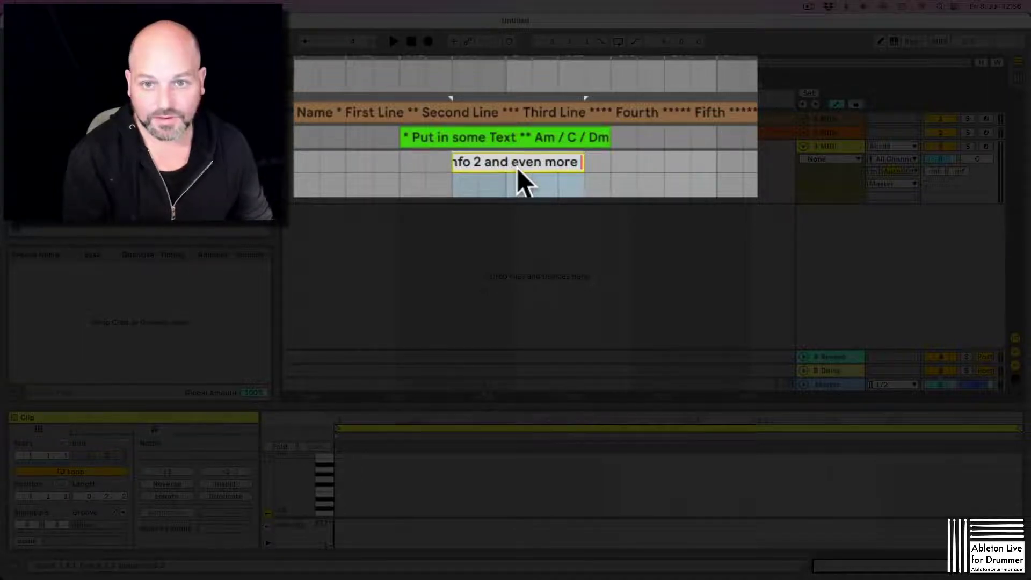
type(" ***")
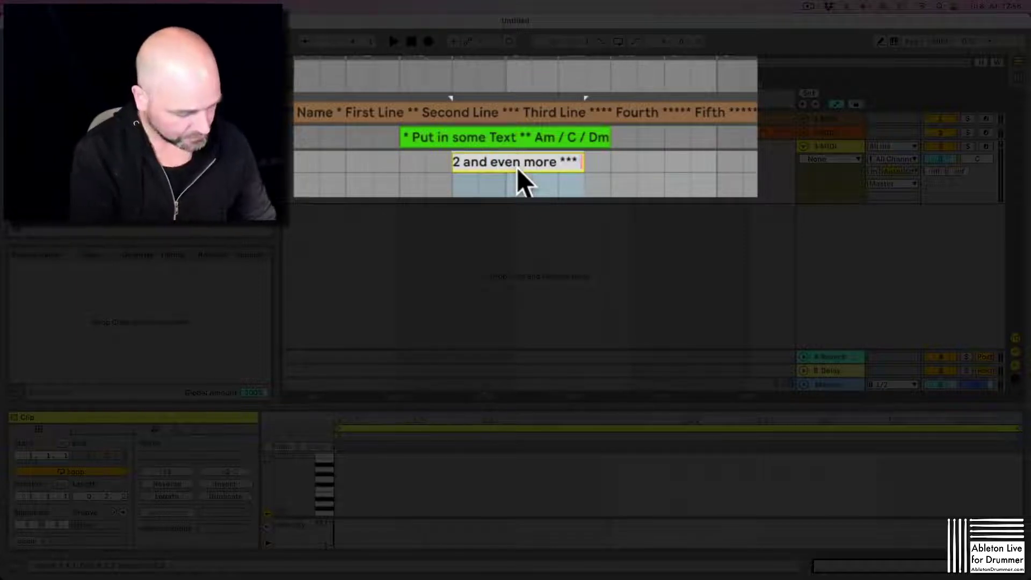
type("3rd")
key("Return")
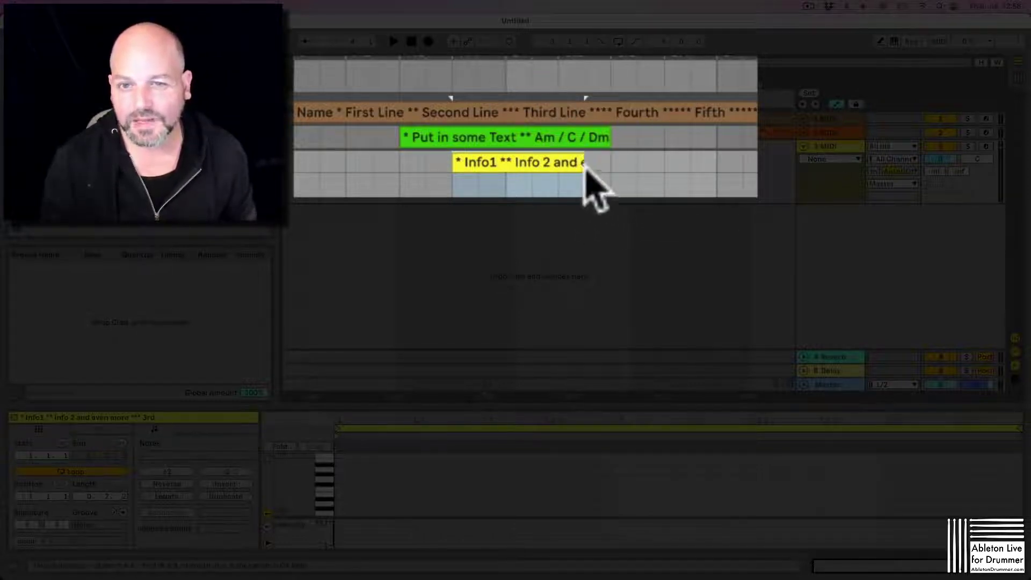
Zoom in until whole clip names show, then select track 3 to view its TextNotes device
key("plus")
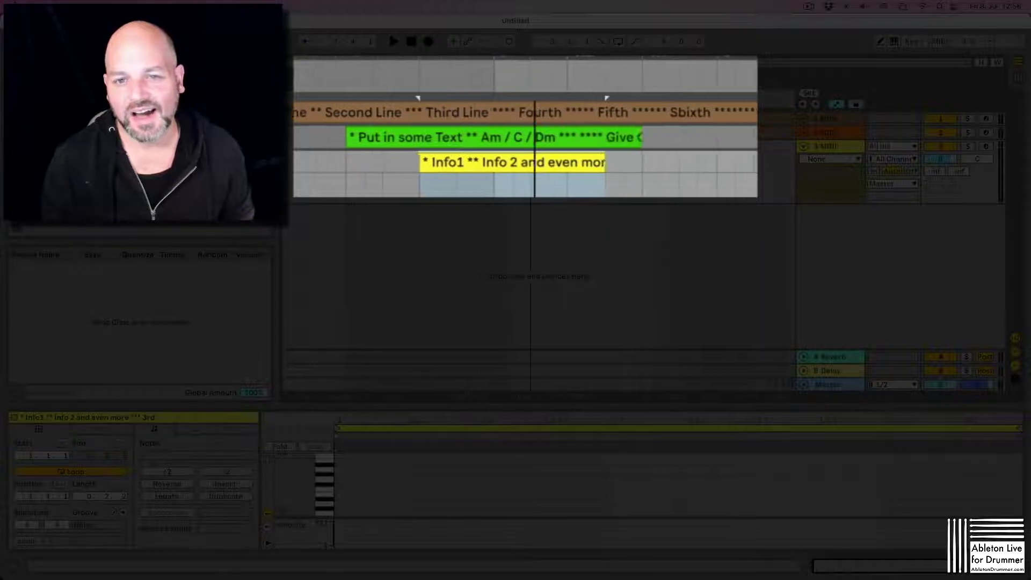
key("plus")
key("plus")
key("plus")
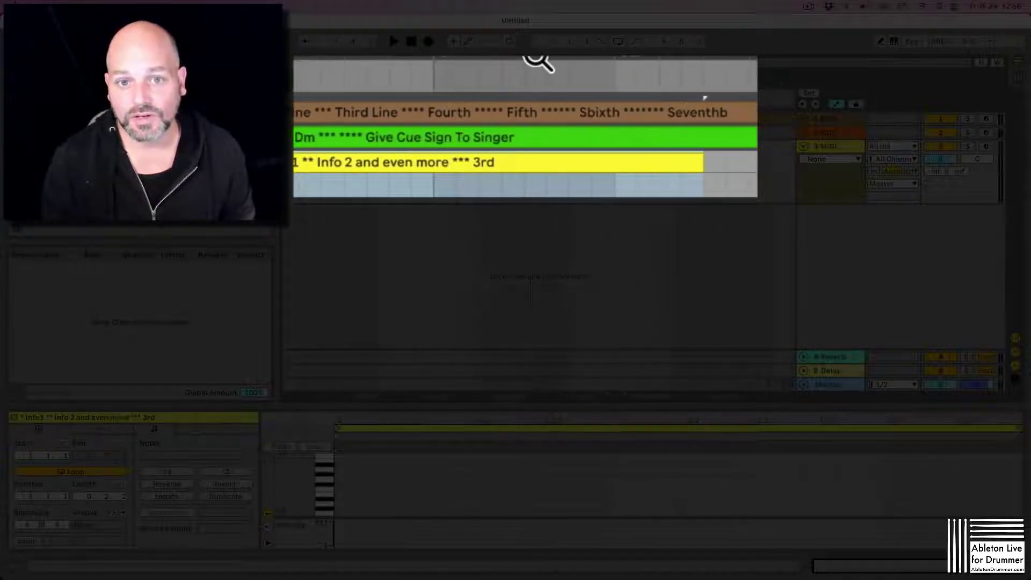
left_click_drag(538, 60, 527, 206)
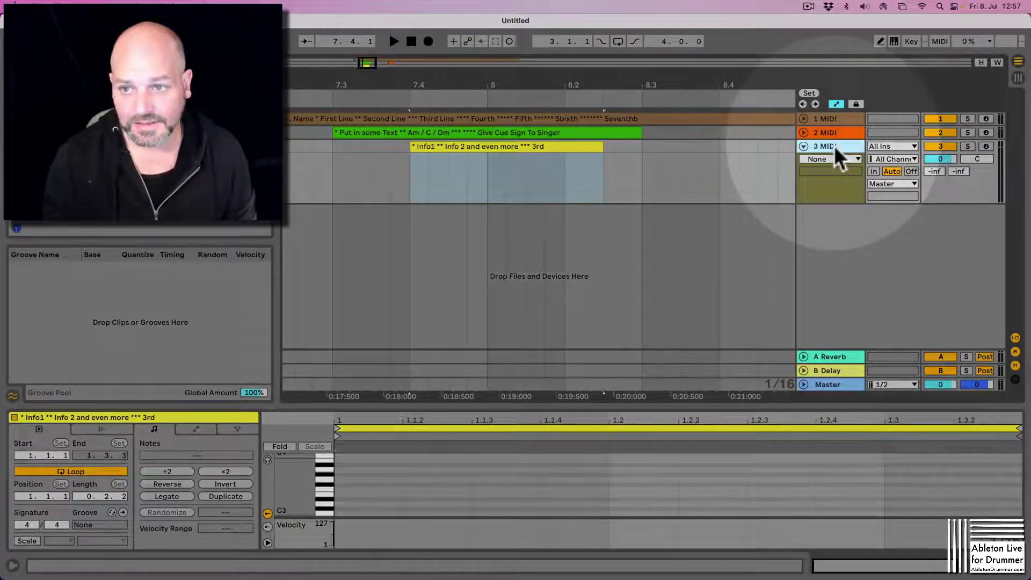
left_click(834, 146)
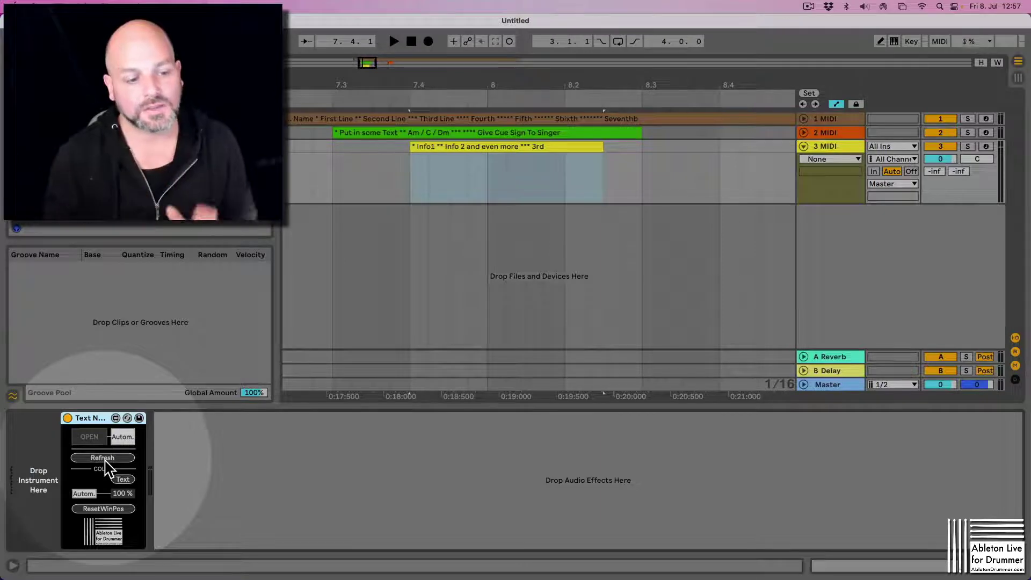
Show Text Notes Refresh automation on track 3 and test-play the yellow clip, closing the pop-up
left_click(105, 459)
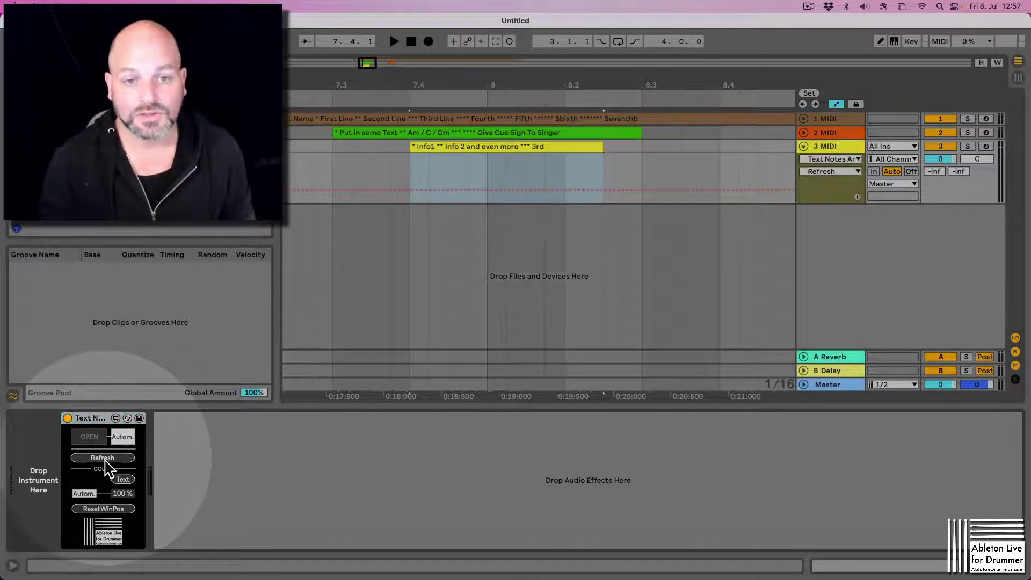
left_click(822, 134)
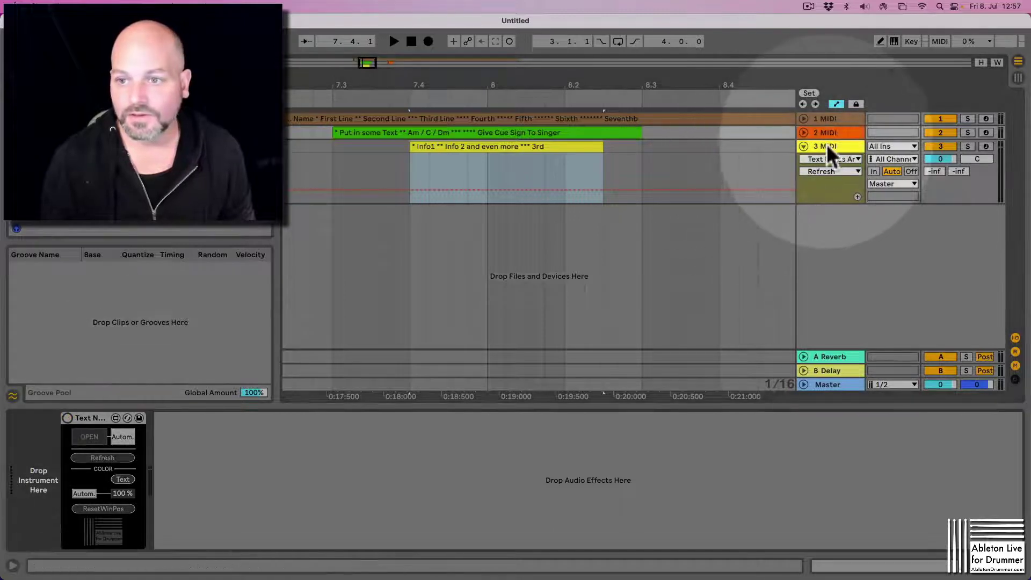
left_click(826, 145)
left_click(391, 170)
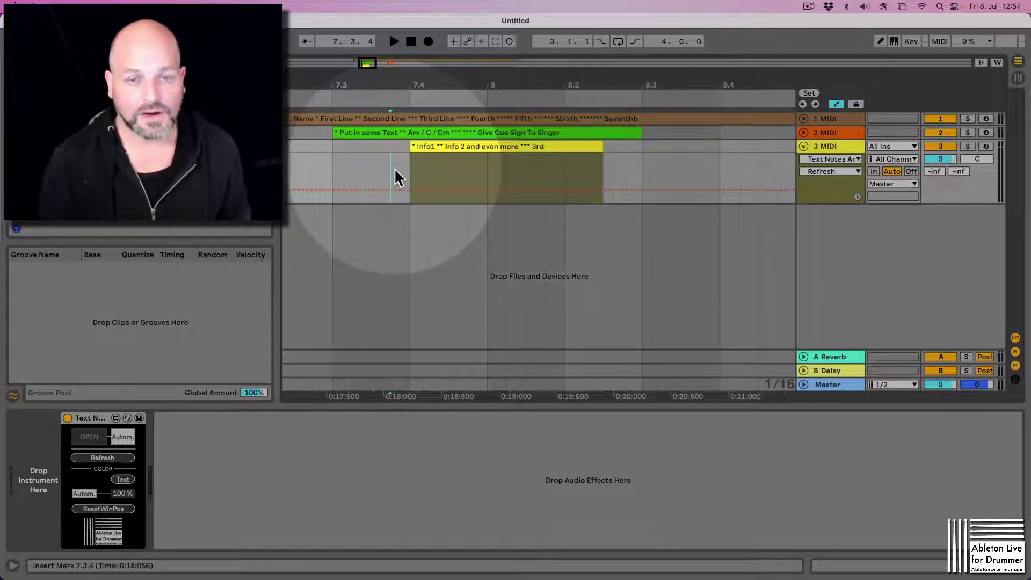
key("space")
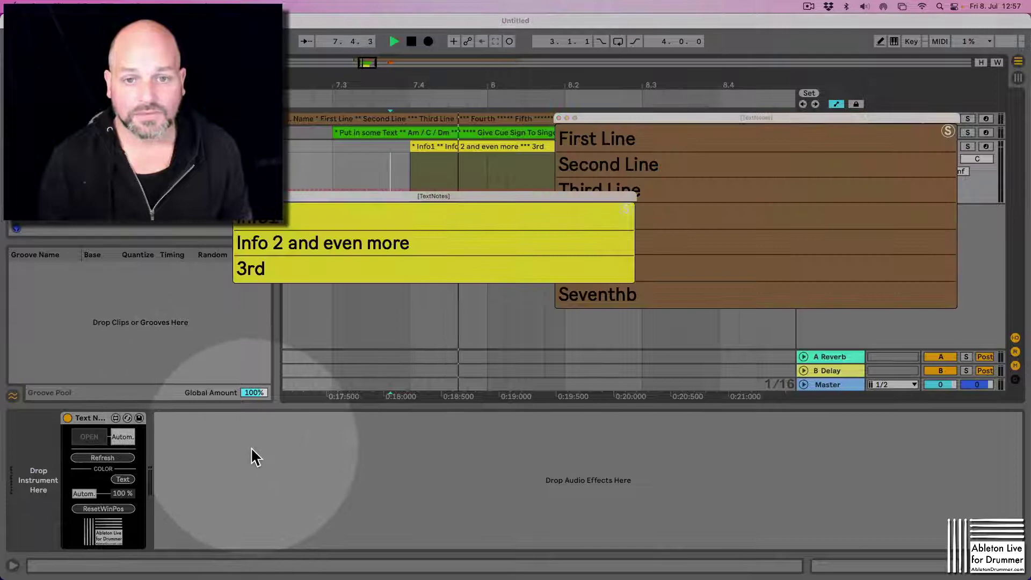
left_click(560, 118)
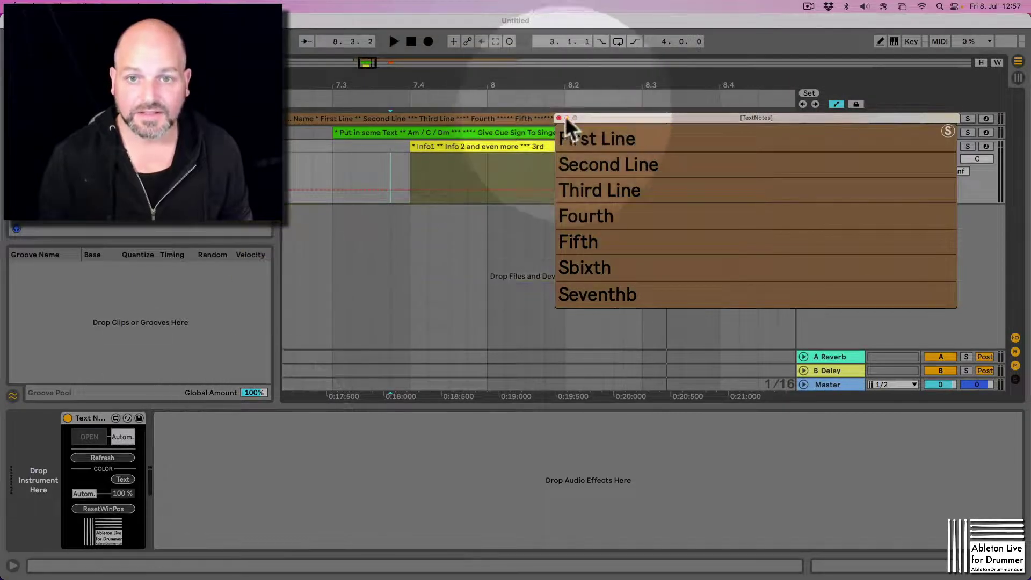
Turn the Text Notes device off and back on, then play and stop before the yellow clip
left_click(846, 114)
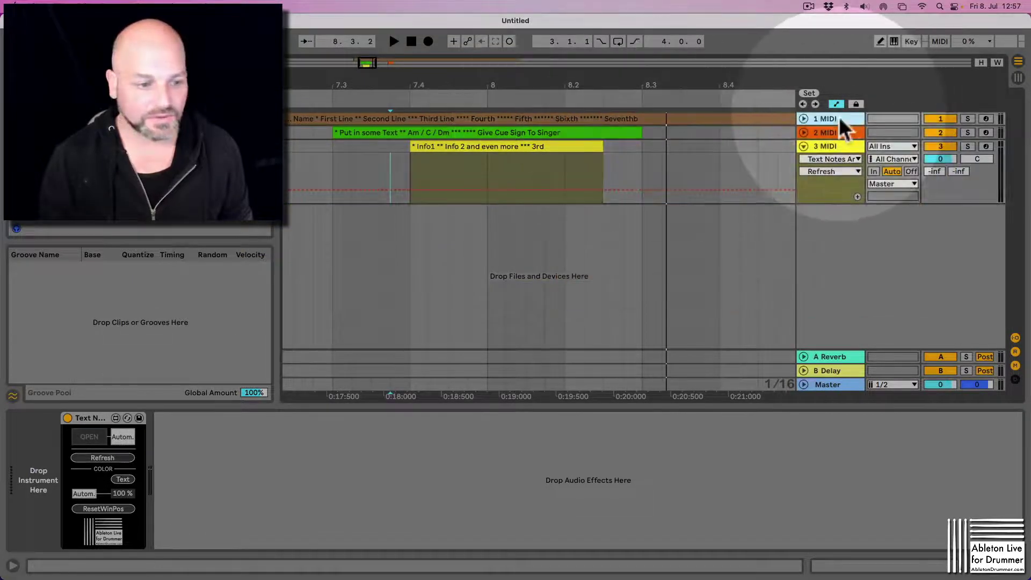
left_click(67, 419)
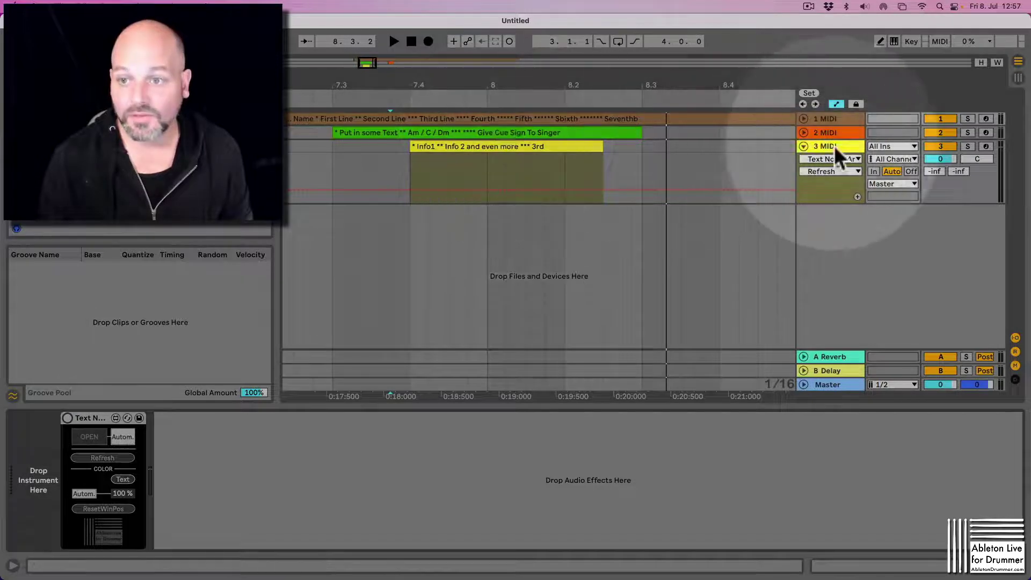
left_click(833, 146)
left_click(67, 419)
left_click(389, 164)
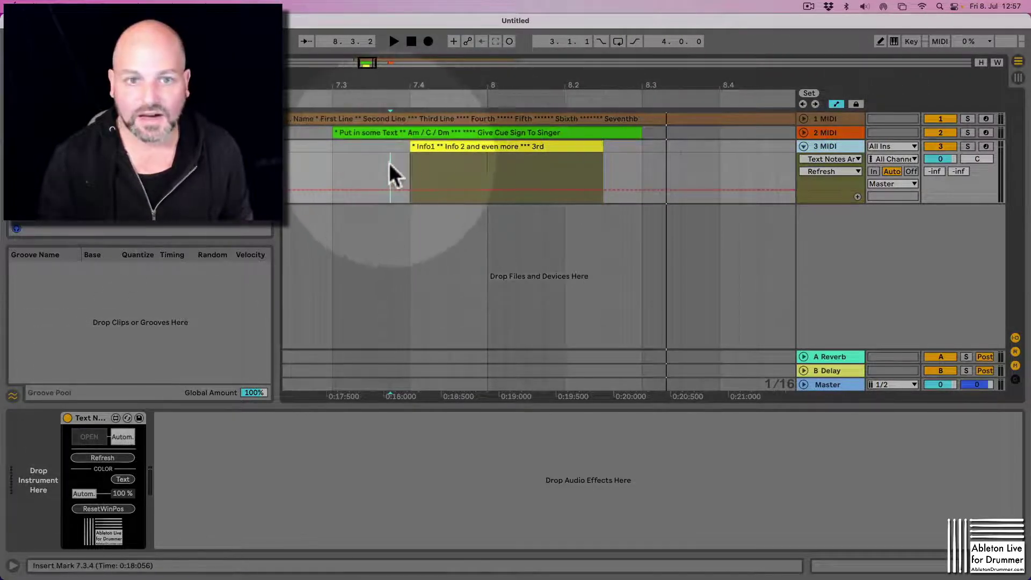
key("space")
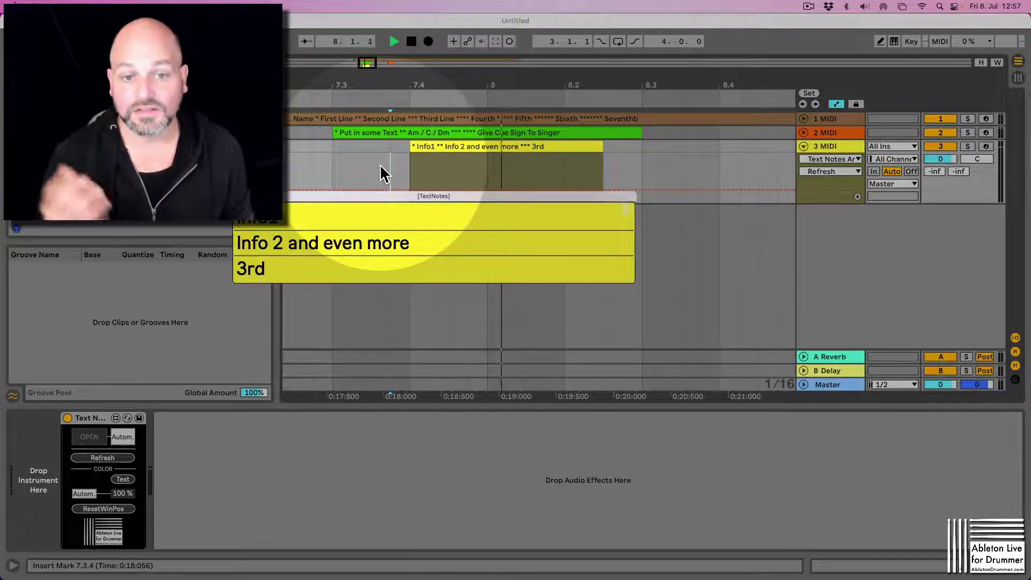
key("space")
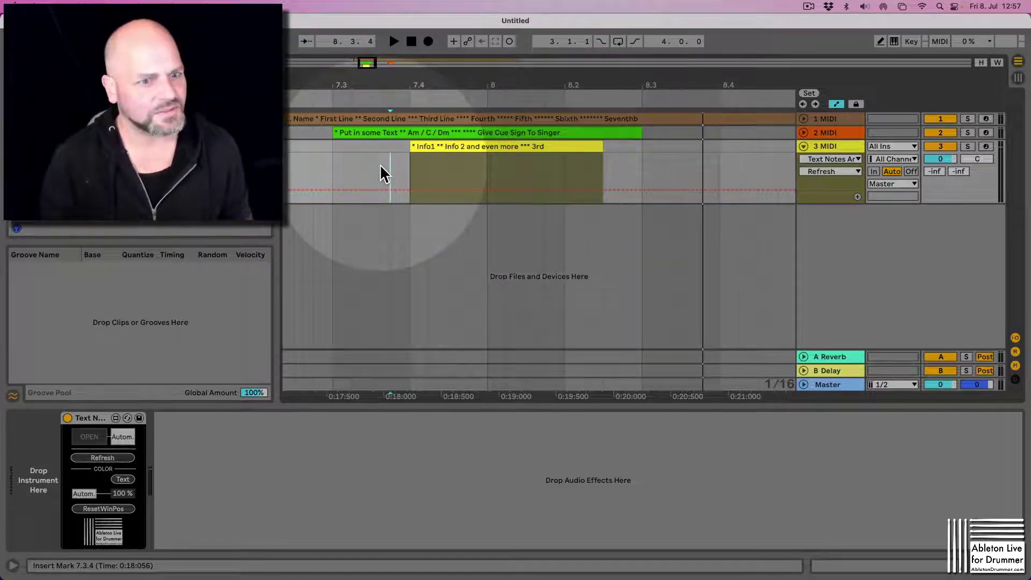
Replay from bar 7.3.3, stop, and zoom out to bars 4–11
left_click(371, 171)
key("space")
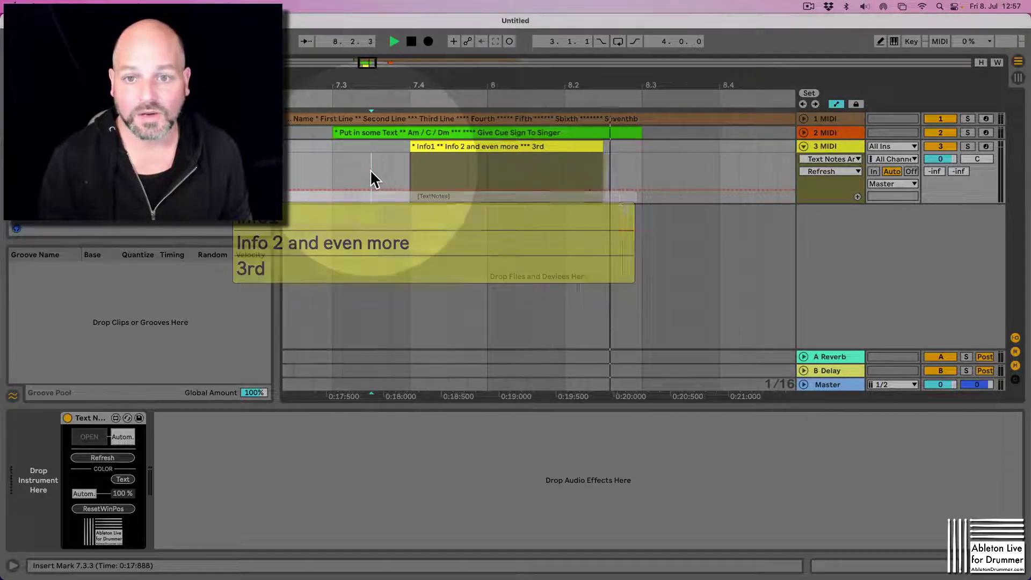
key("space")
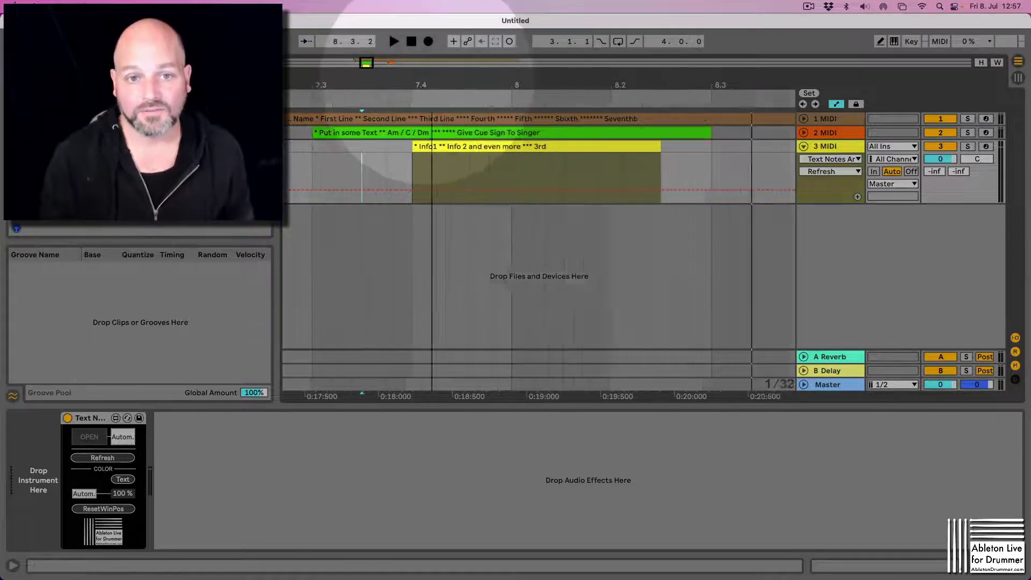
left_click_drag(560, 107, 560, 92)
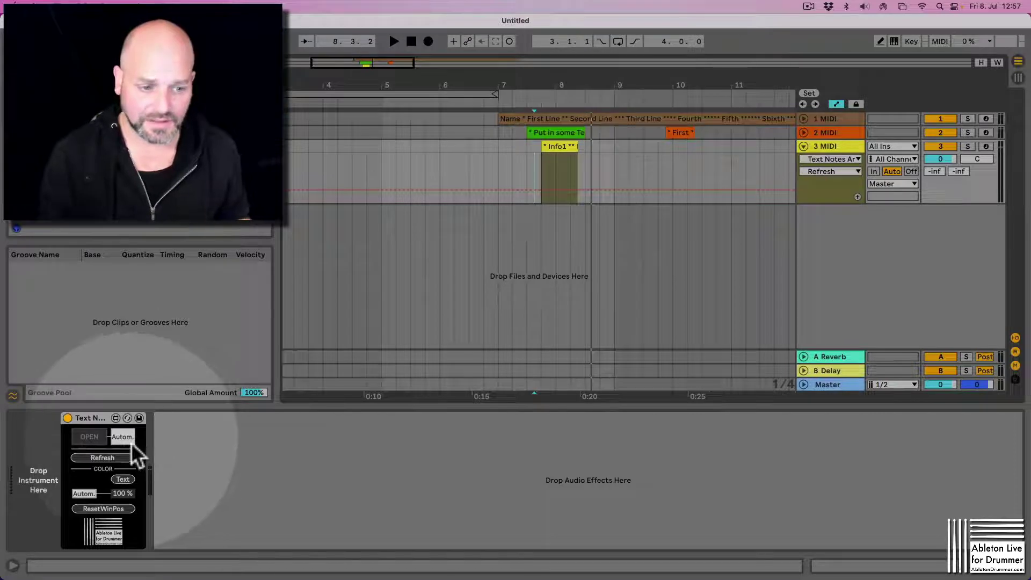
Turn off Autom., toggle the text window OPEN and CLOSE, and play from near bar 7.4
left_click(129, 440)
left_click(87, 440)
left_click(85, 444)
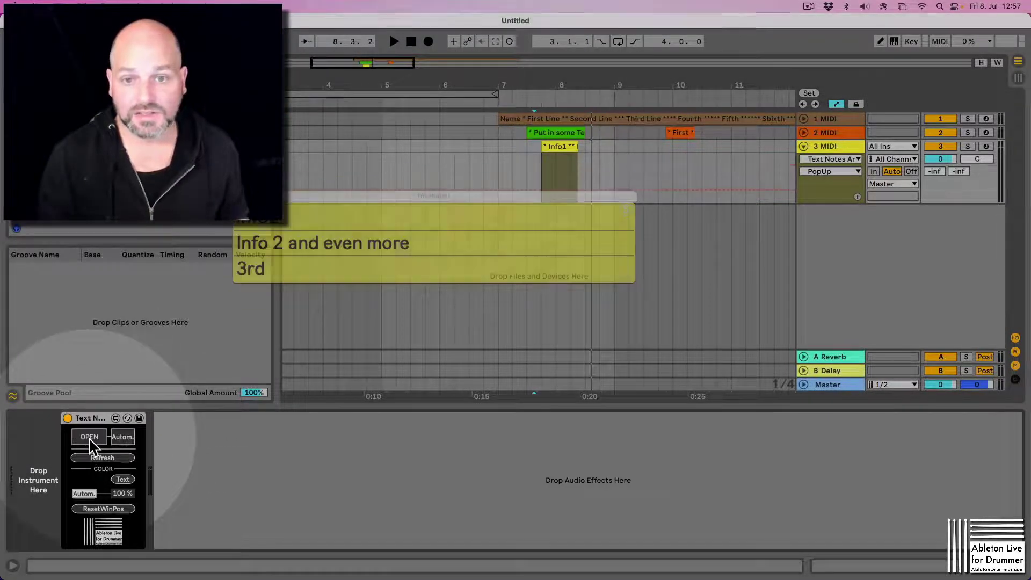
left_click(89, 438)
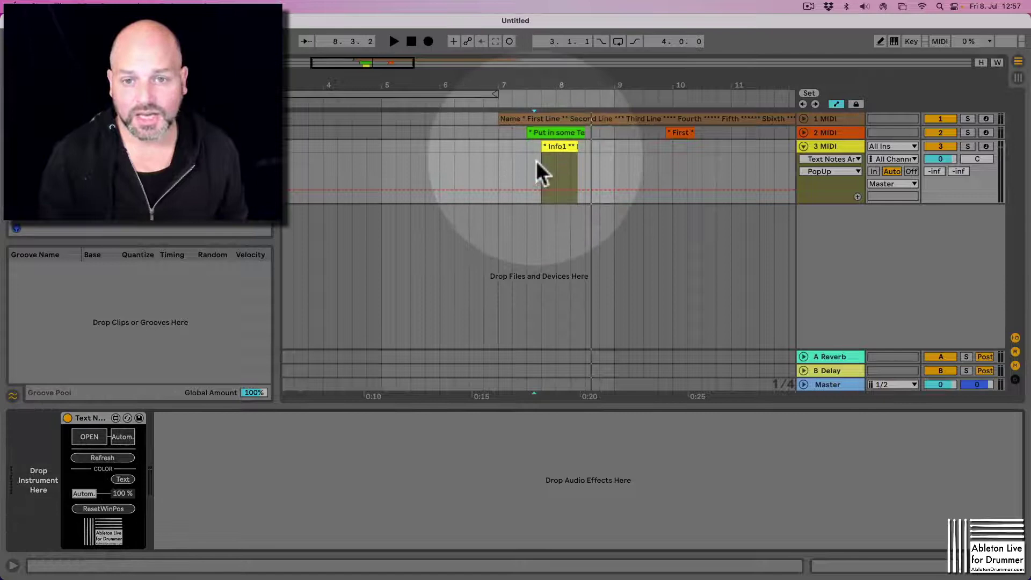
left_click(536, 160)
key("space")
key("space")
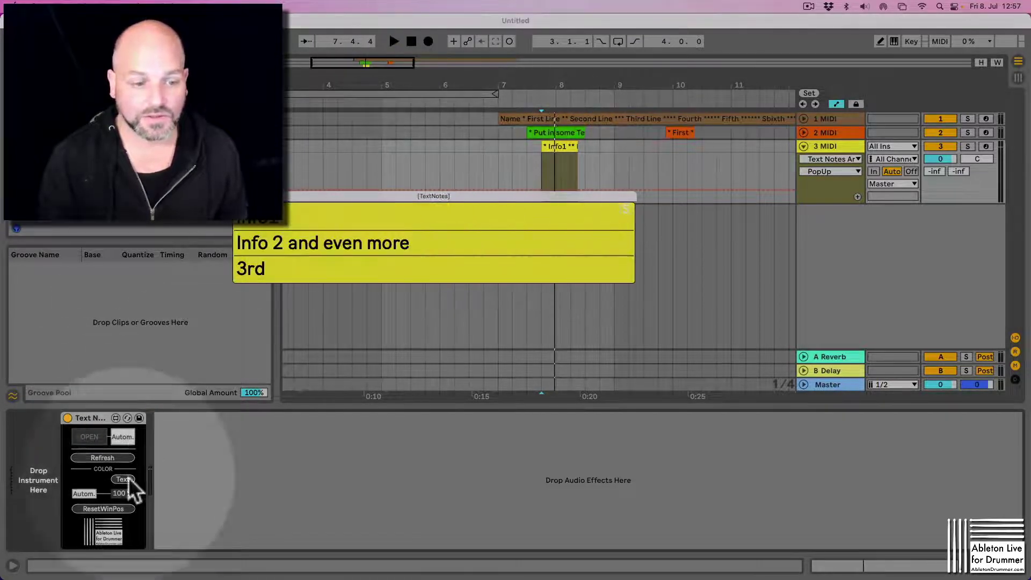
Set the pop-up background colour to turquoise in the colour chooser
left_click(82, 494)
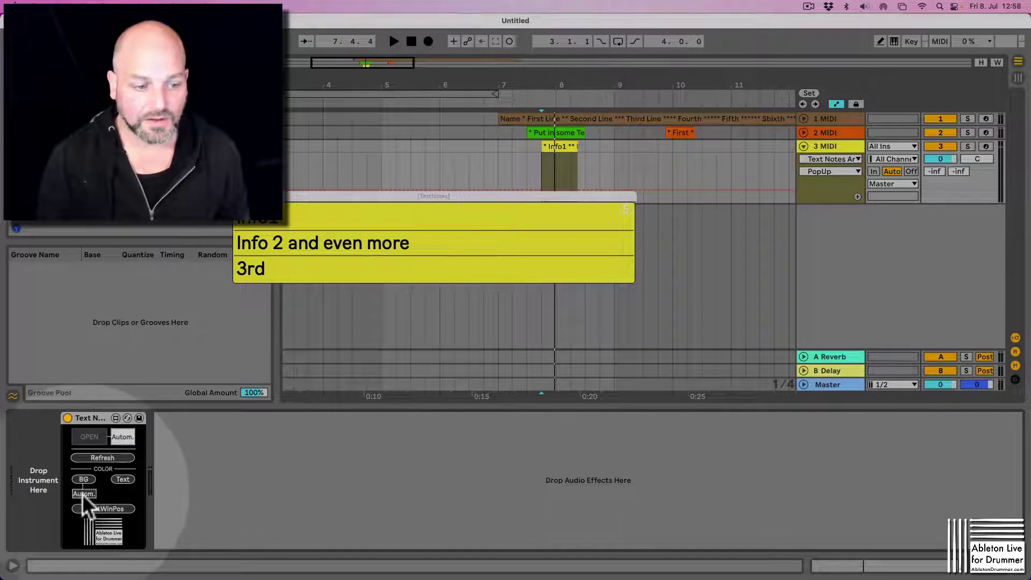
left_click(84, 479)
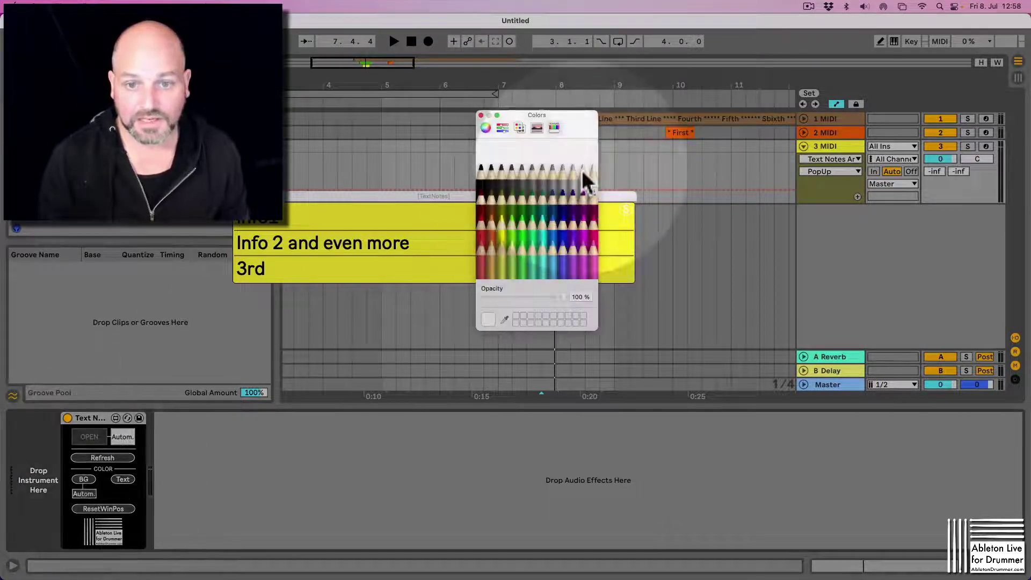
left_click(534, 237)
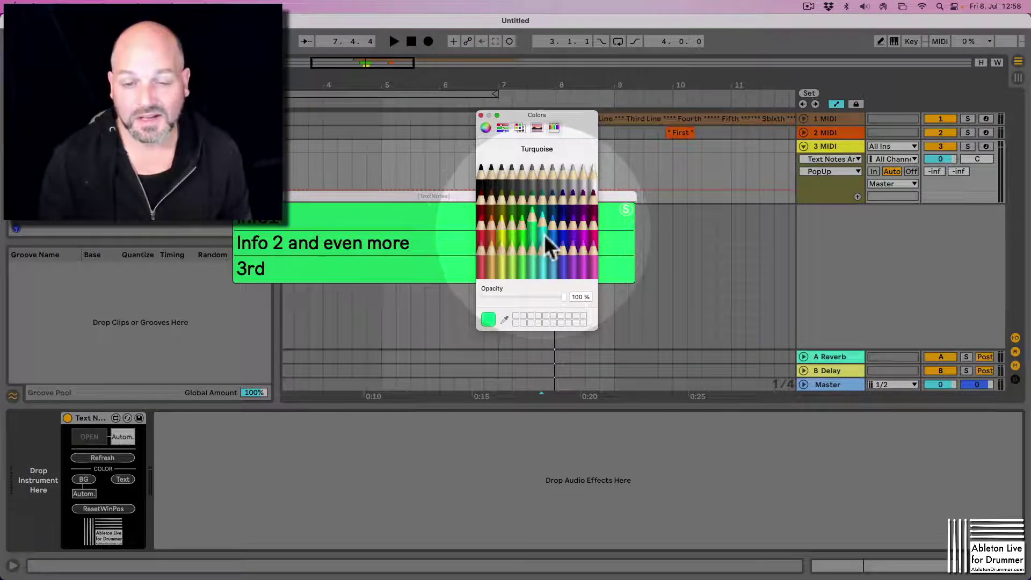
left_click(547, 245)
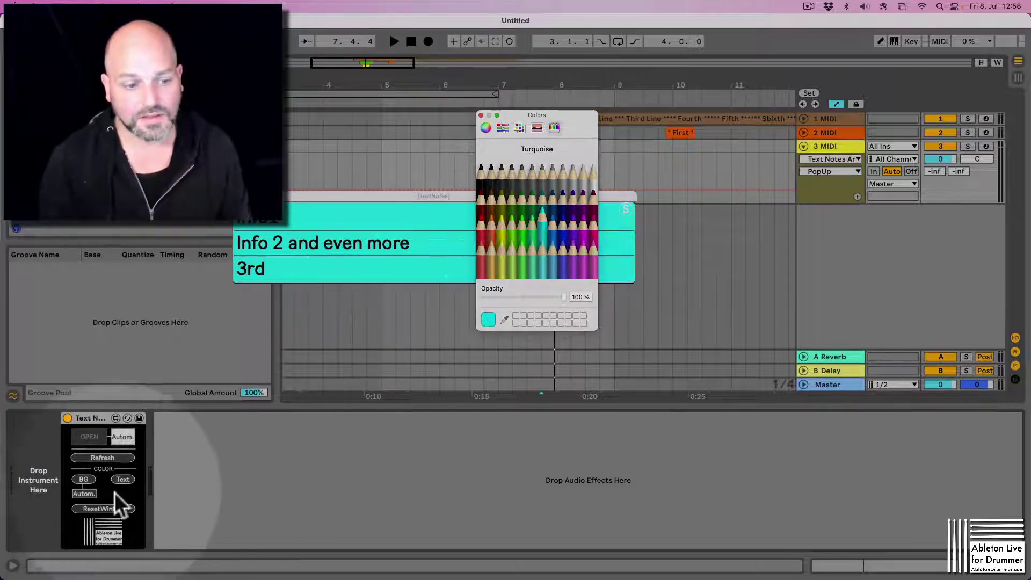
left_click(86, 492)
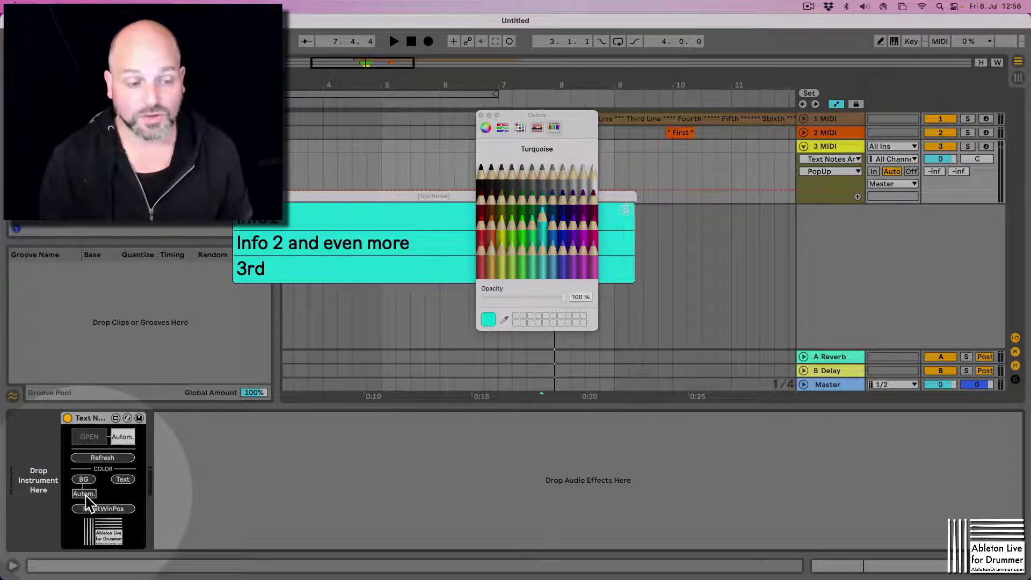
Change the pop-up background to yellow at 35% opacity
left_click(85, 494)
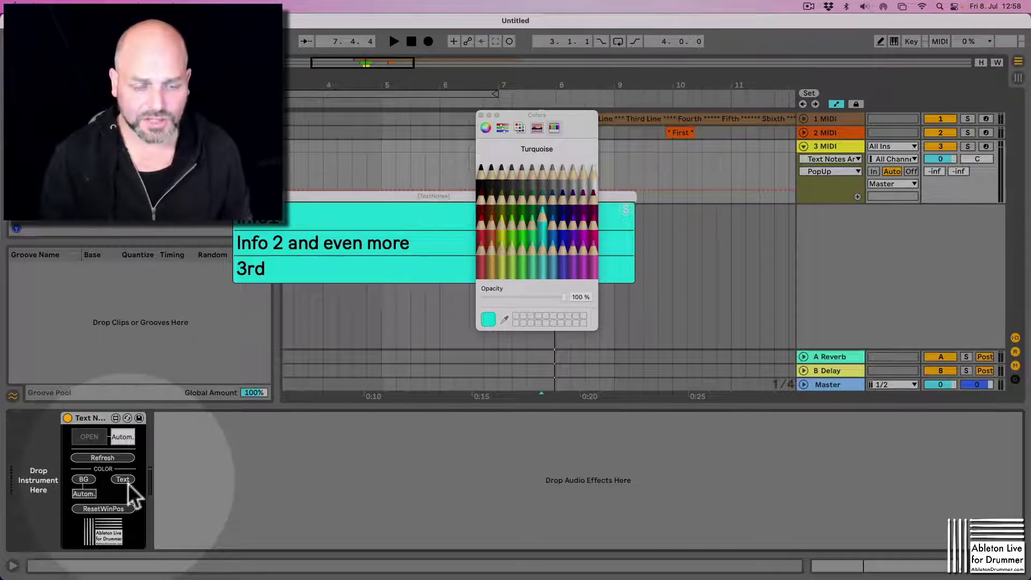
left_click(80, 496)
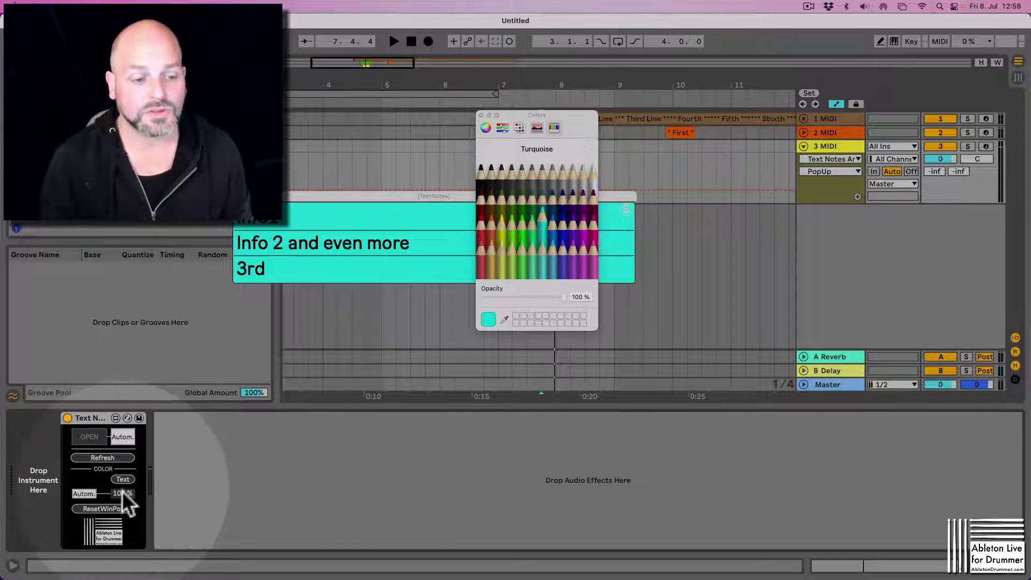
left_click_drag(124, 495, 123, 505)
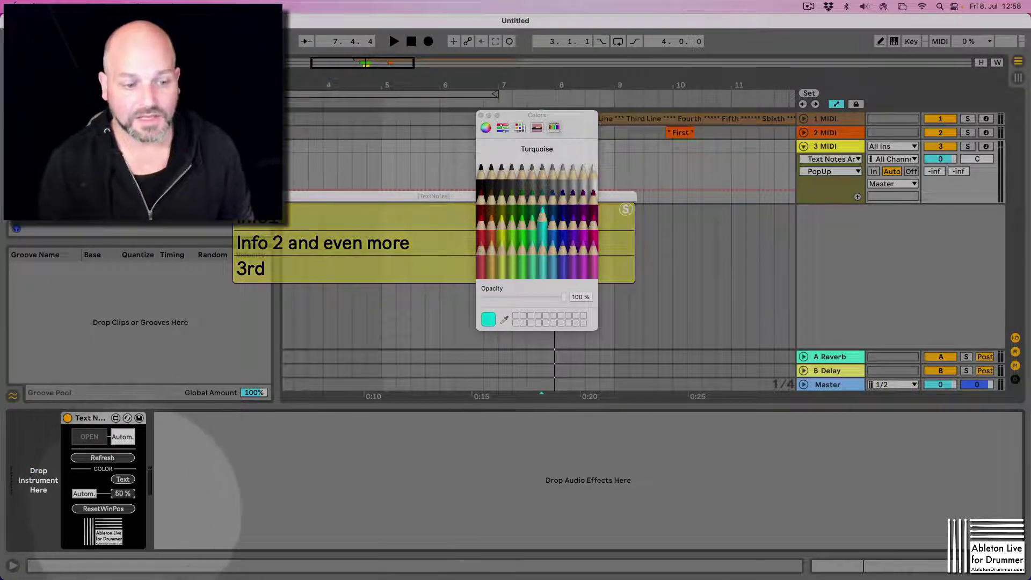
left_click_drag(125, 494, 124, 502)
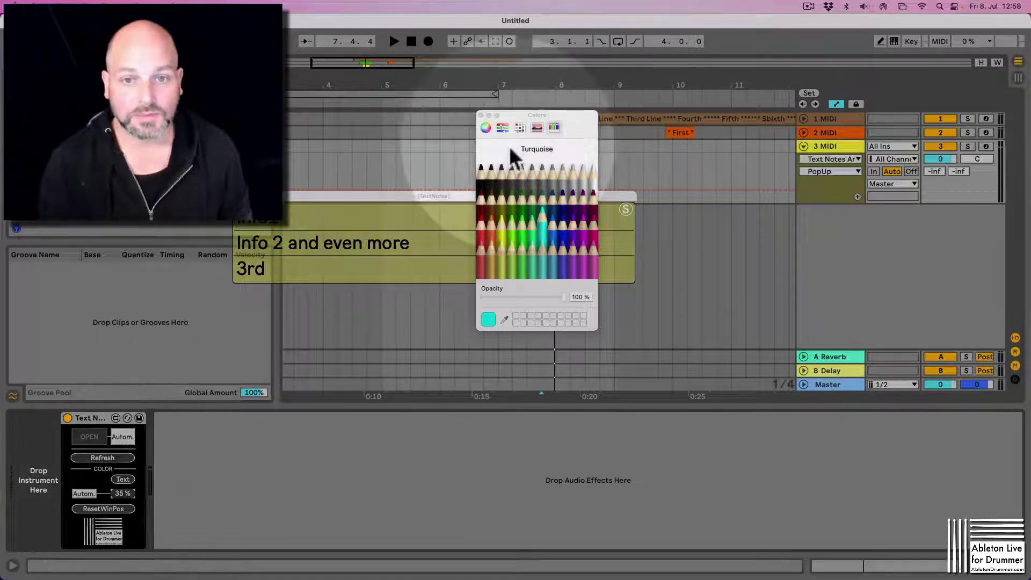
Duplicate the Info1 clip to the right, colour the copy cyan, and show Refresh automation
left_click(481, 115)
left_click(563, 147)
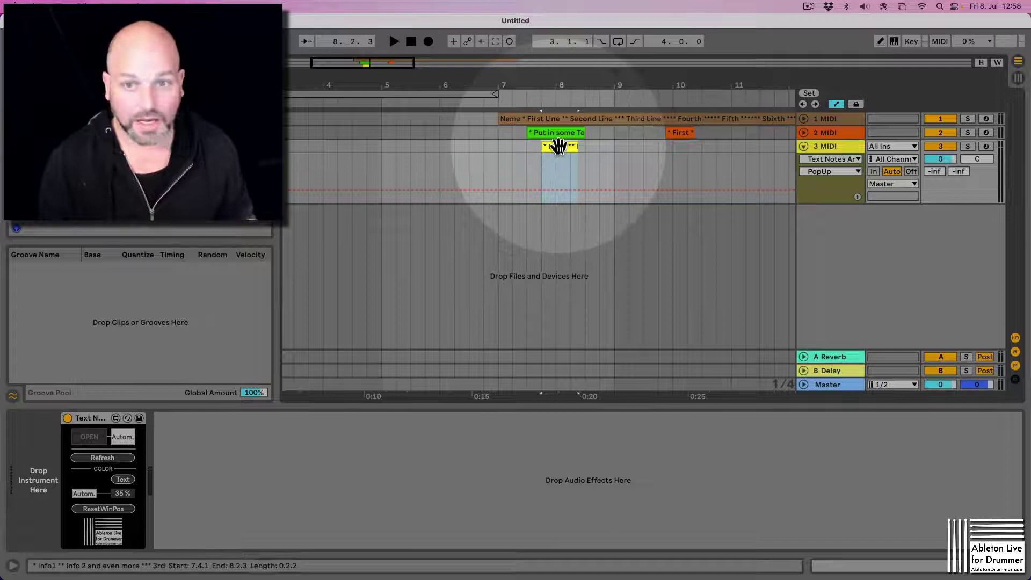
left_click_drag(559, 146, 617, 146)
right_click(623, 148)
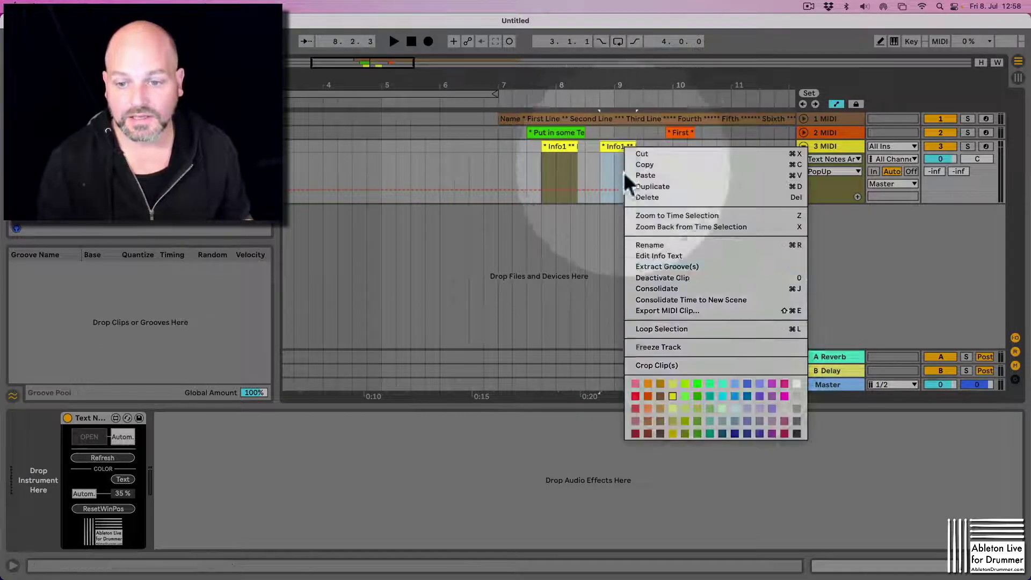
left_click(724, 396)
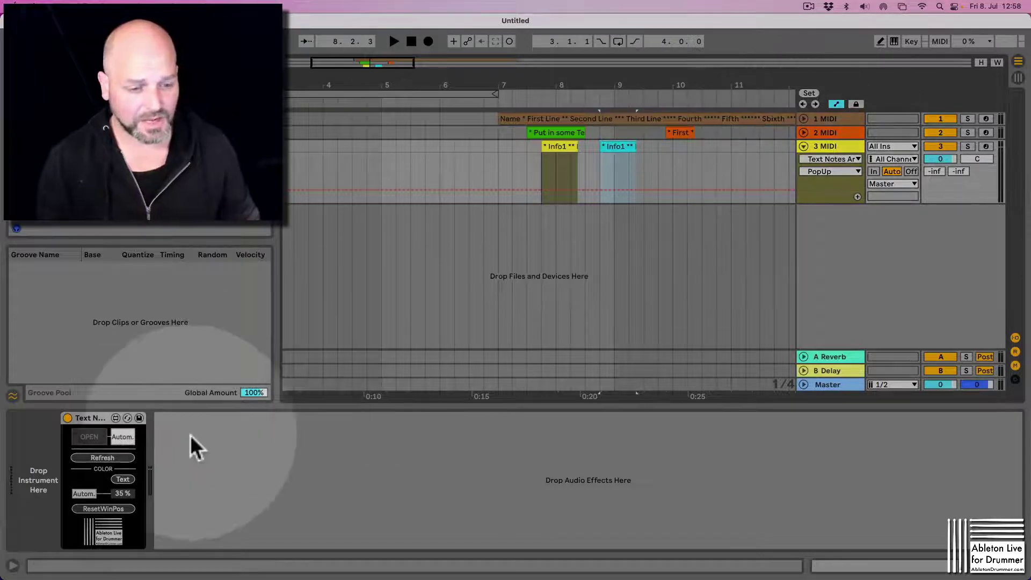
left_click(100, 458)
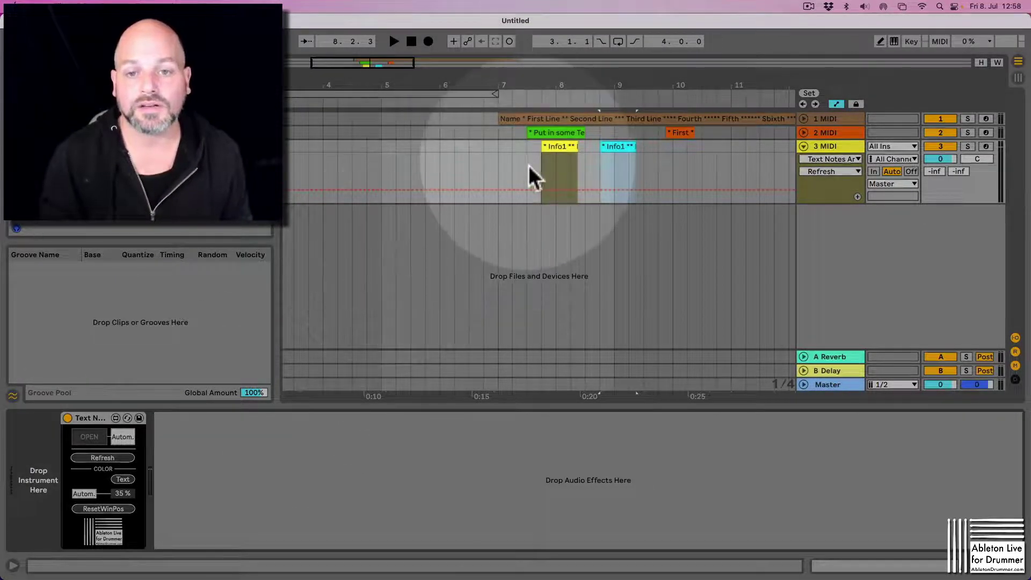
Test-play, raise the pop-up background opacity to 72%, and play again
left_click(528, 166)
key("space")
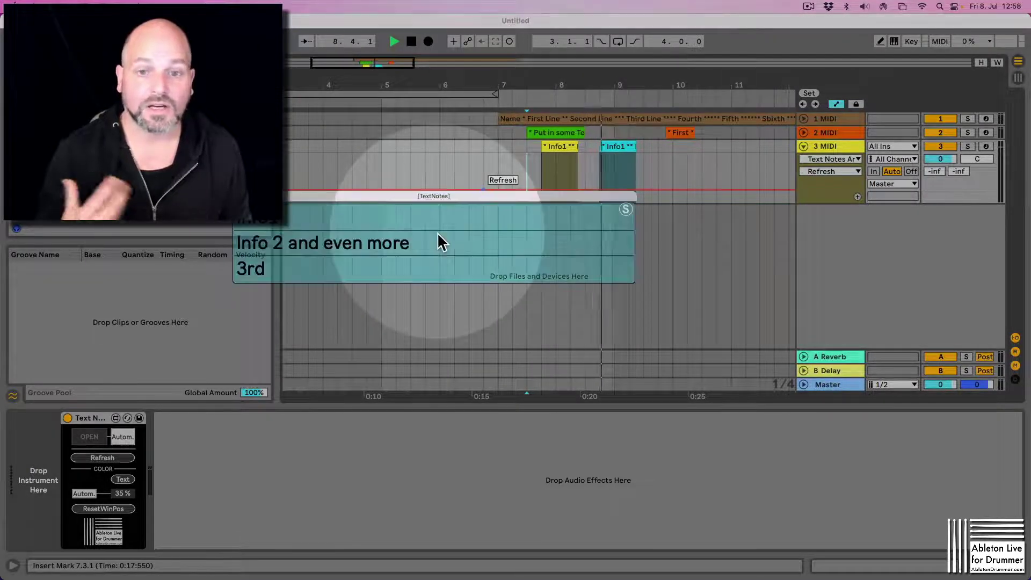
key("space")
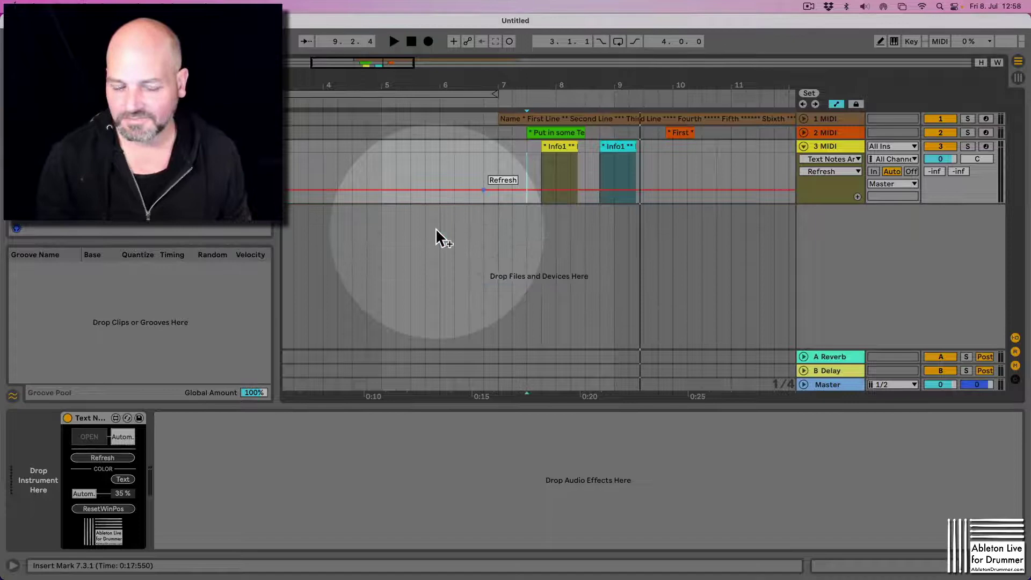
left_click_drag(121, 494, 121, 476)
key("space")
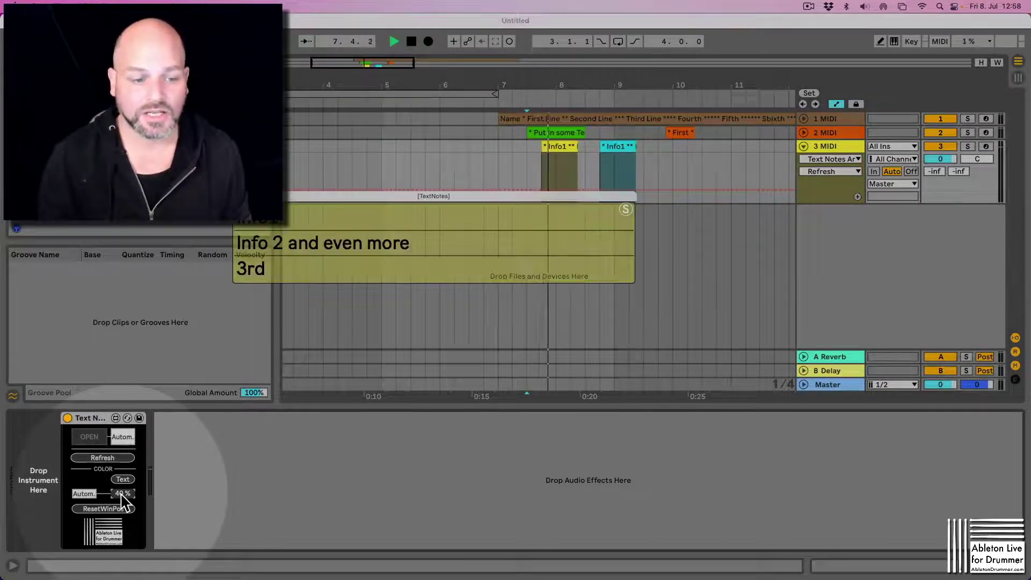
key("space")
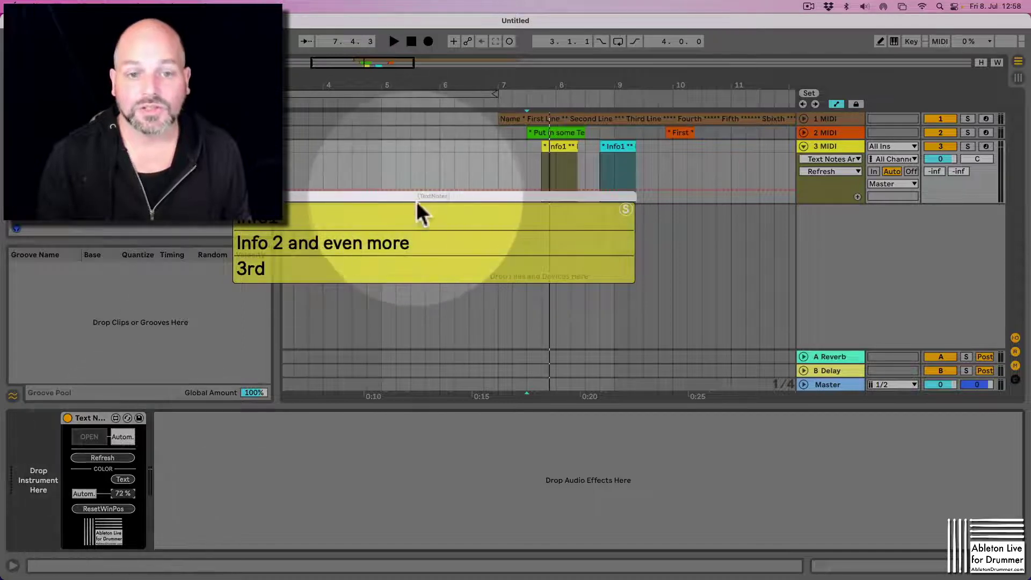
Drag the pop-up to the top-right, reset its position, then drag it top-right again
mouse_move(414, 196)
left_mouse_down()
mouse_move(758, 92)
mouse_move(801, 39)
left_mouse_up()
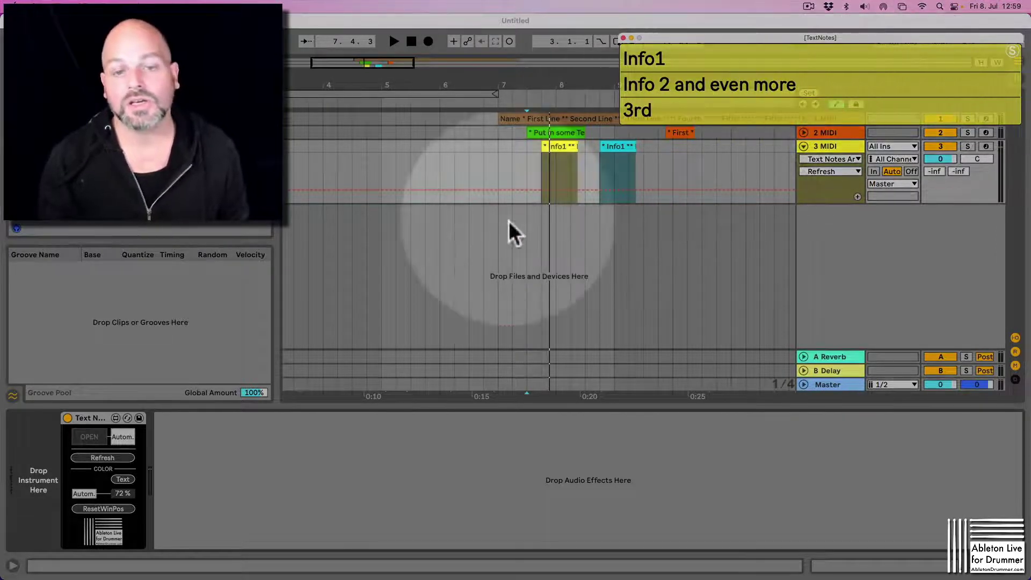
left_click(110, 513)
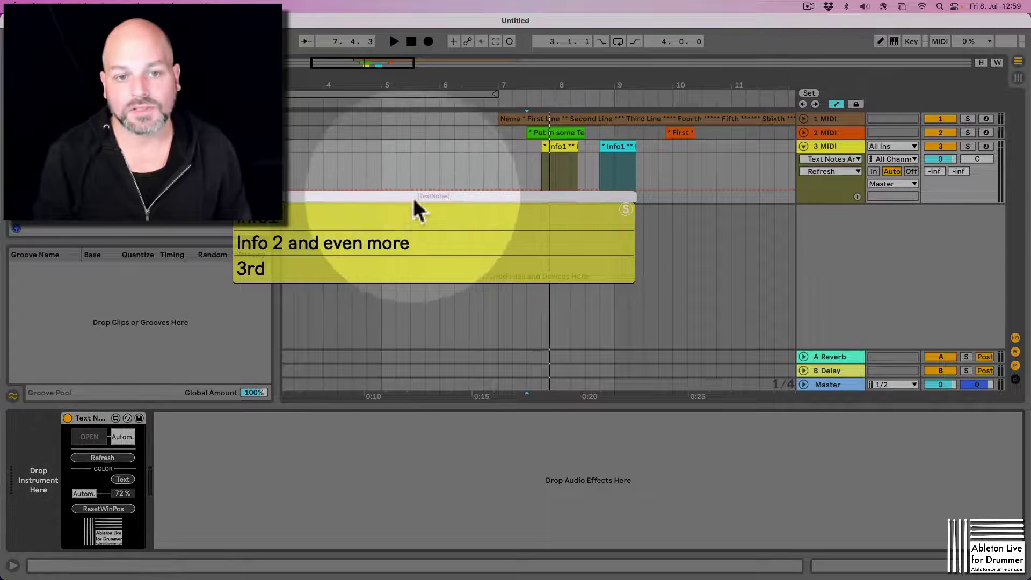
mouse_move(415, 198)
left_mouse_down()
mouse_move(829, 41)
mouse_move(798, 30)
left_mouse_up()
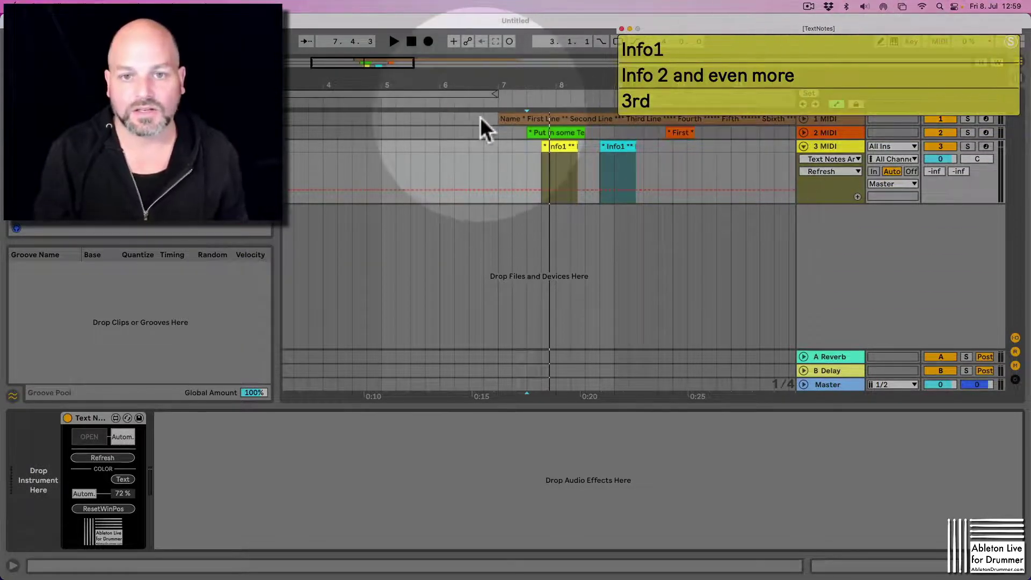
Set the insert mark at 6.4.1 and switch on track 2's Text Notes device
left_click(484, 118)
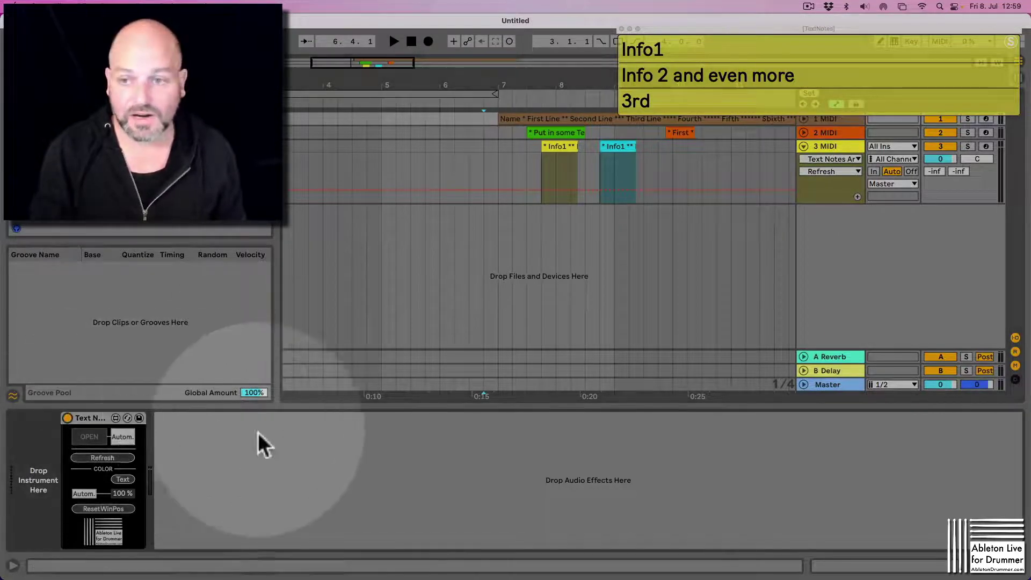
left_click(824, 132)
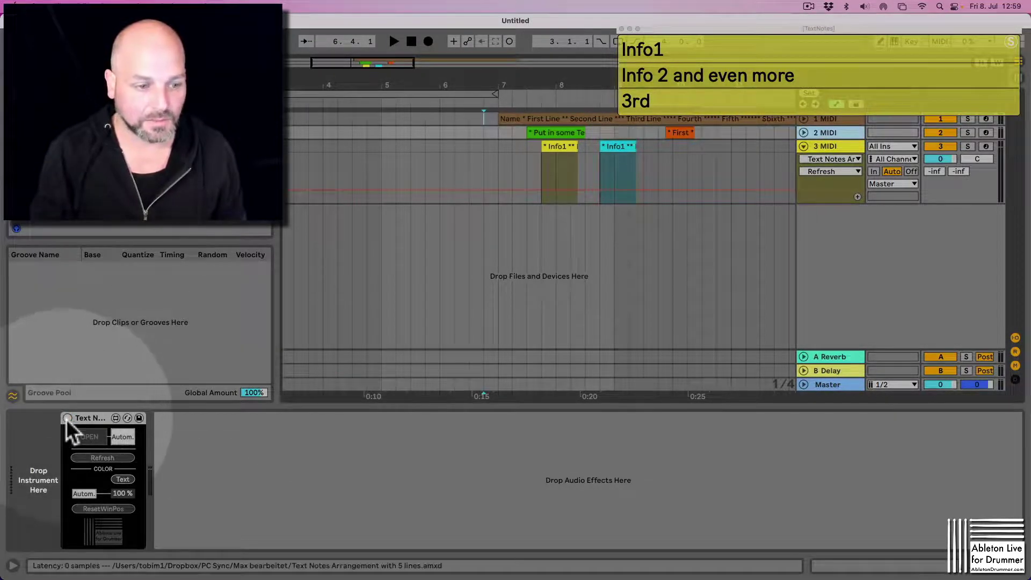
left_click(67, 418)
Play back and drag the brown pop-up left and the other pop-up down-left
key("space")
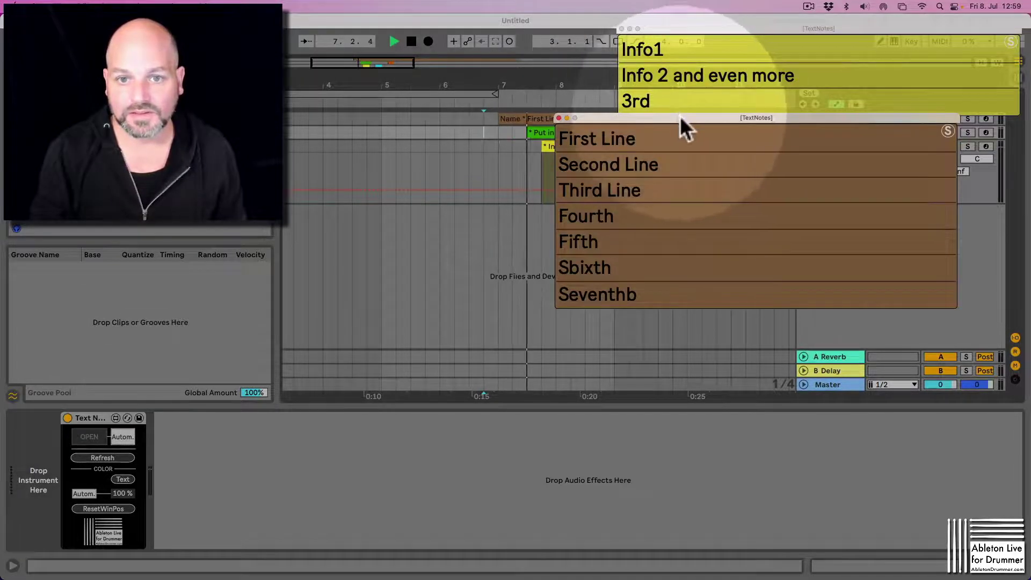
left_click_drag(680, 117, 183, 112)
left_click_drag(669, 265, 637, 293)
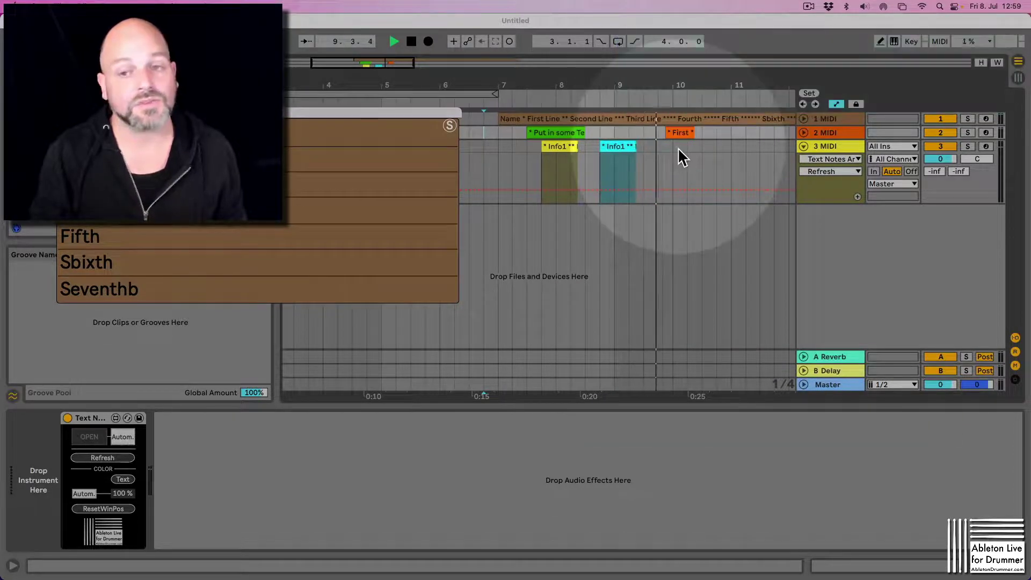
Stop playback and zoom in on the orange clip near bar 10
key("space")
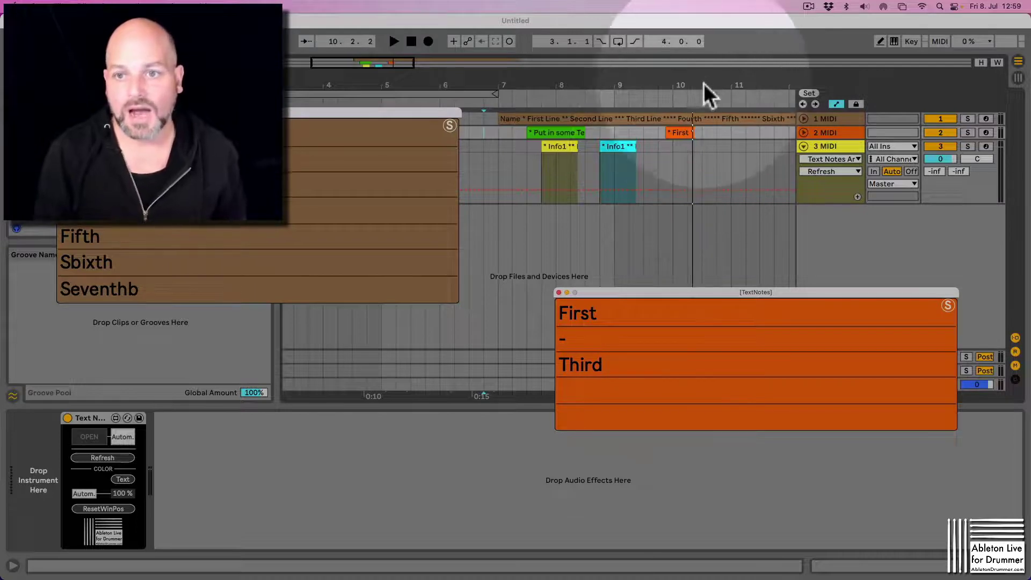
left_click_drag(695, 79, 661, 143)
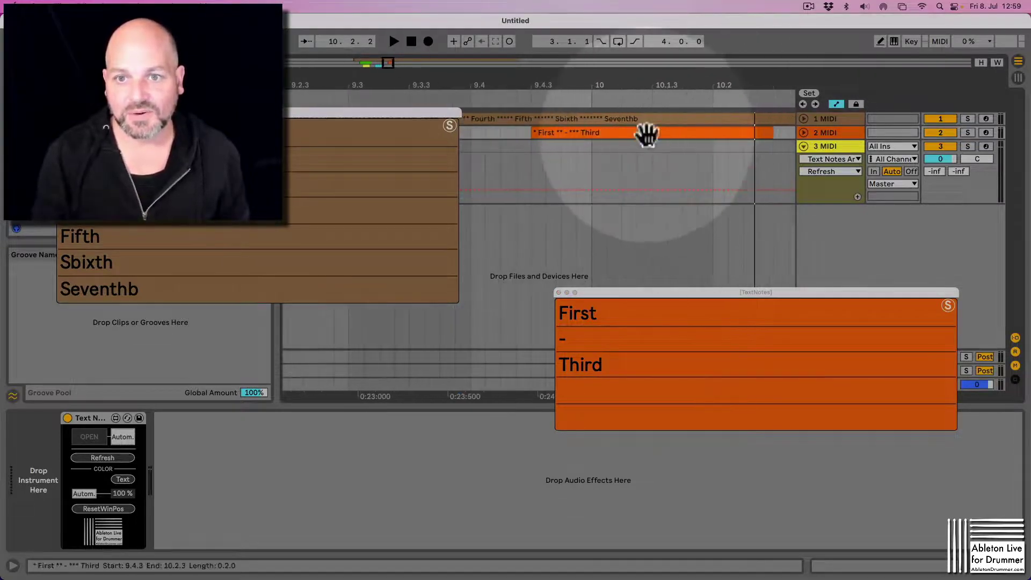
left_click(597, 370)
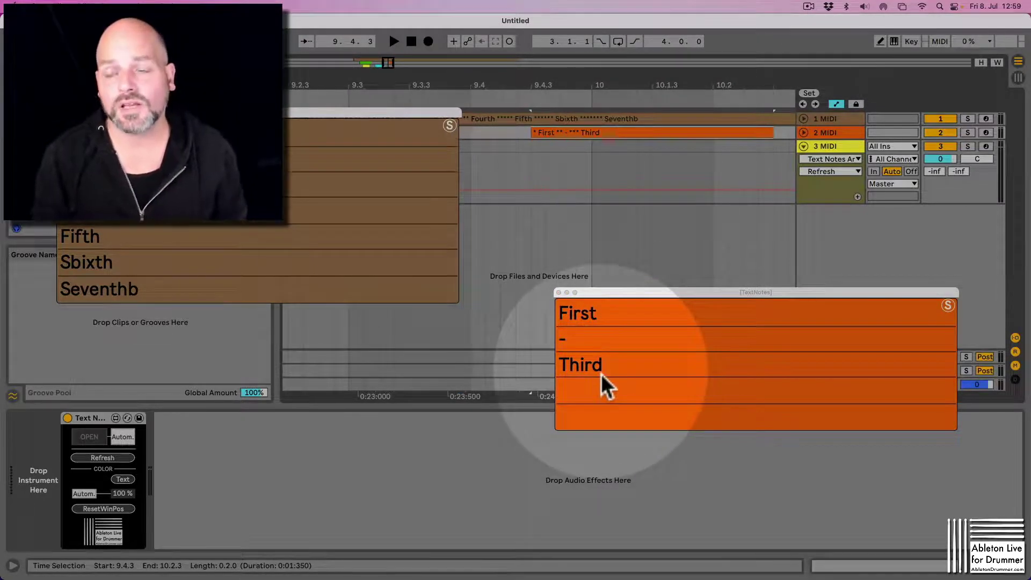
left_click(559, 132)
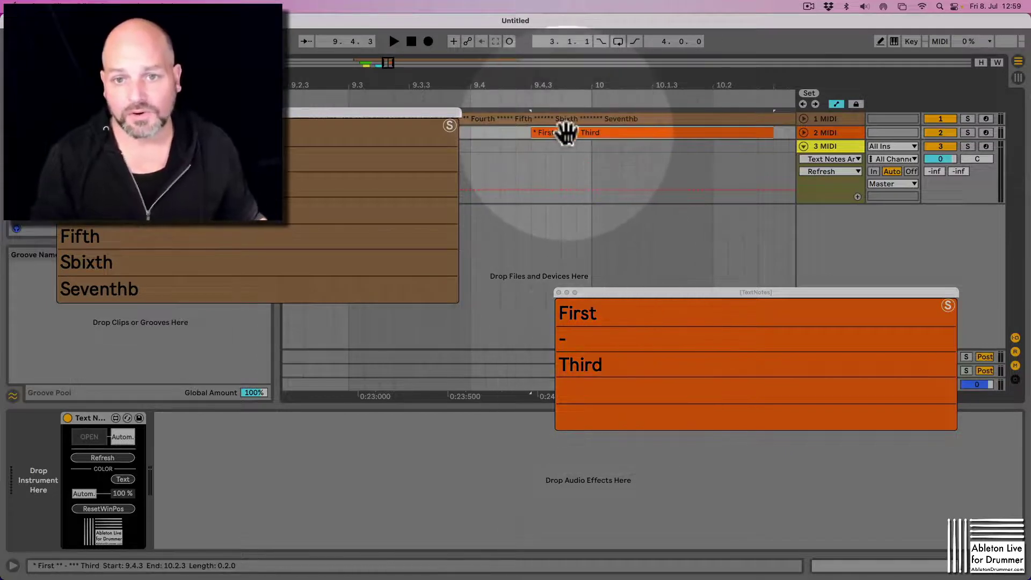
left_click_drag(574, 85, 596, 100)
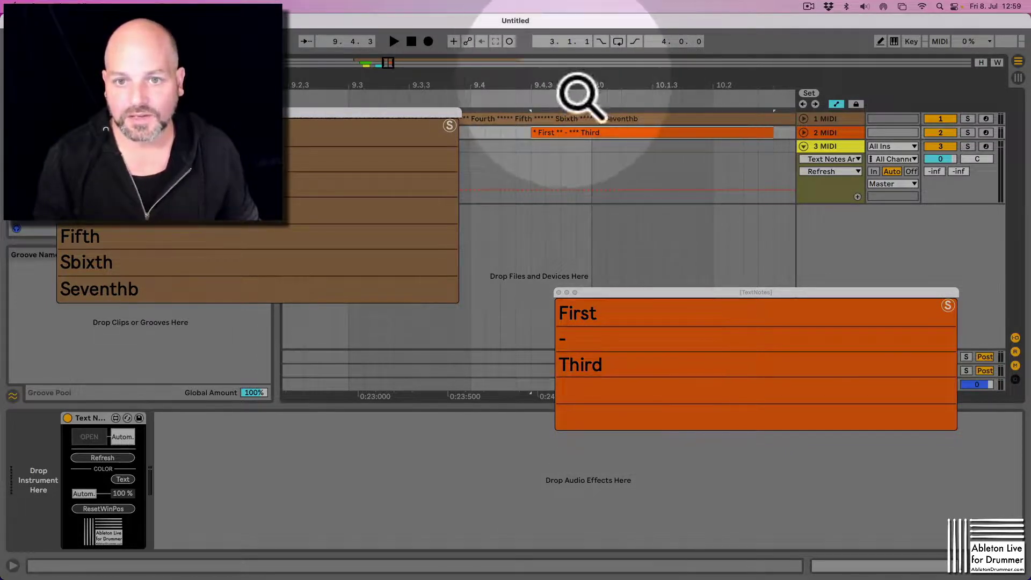
Move the orange pop-up showing First and Third up and to the left
left_click(572, 345)
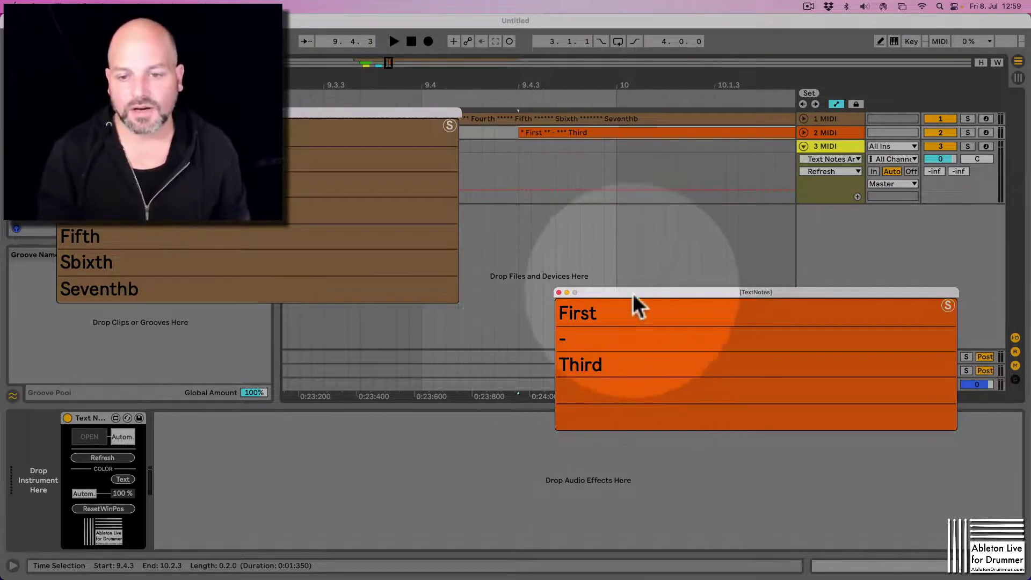
left_click_drag(633, 293, 596, 233)
left_click(556, 129)
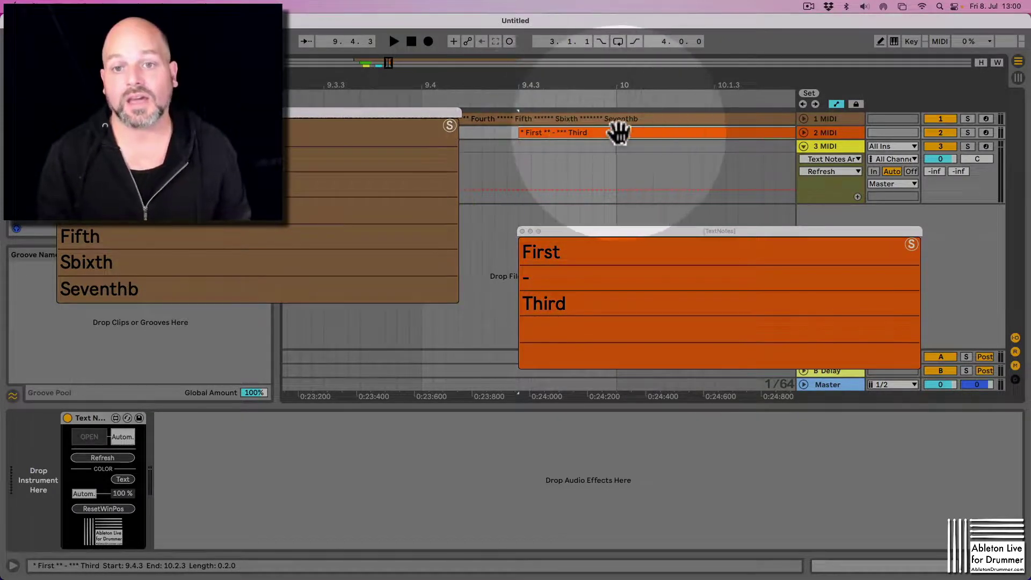
left_click(528, 284)
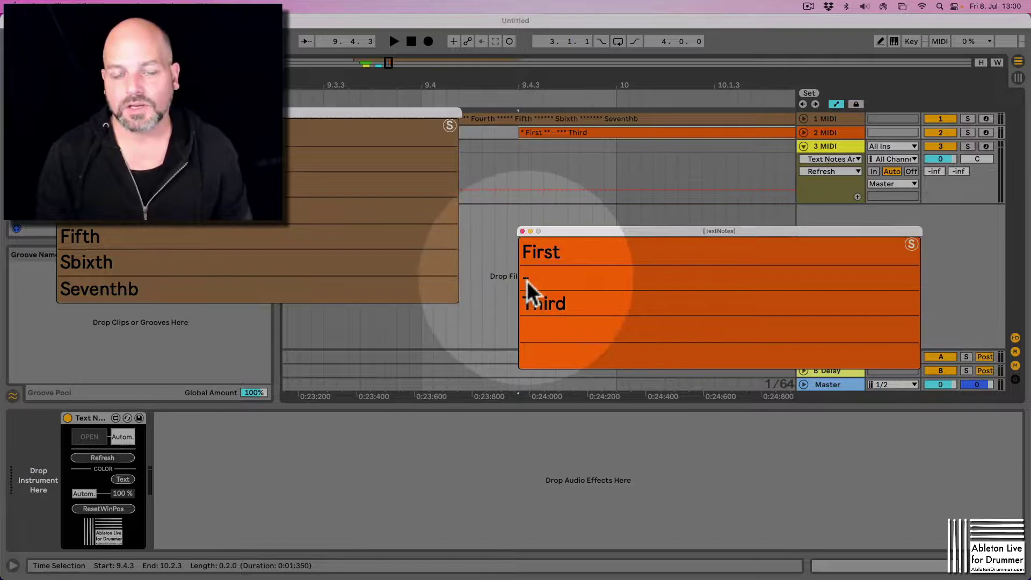